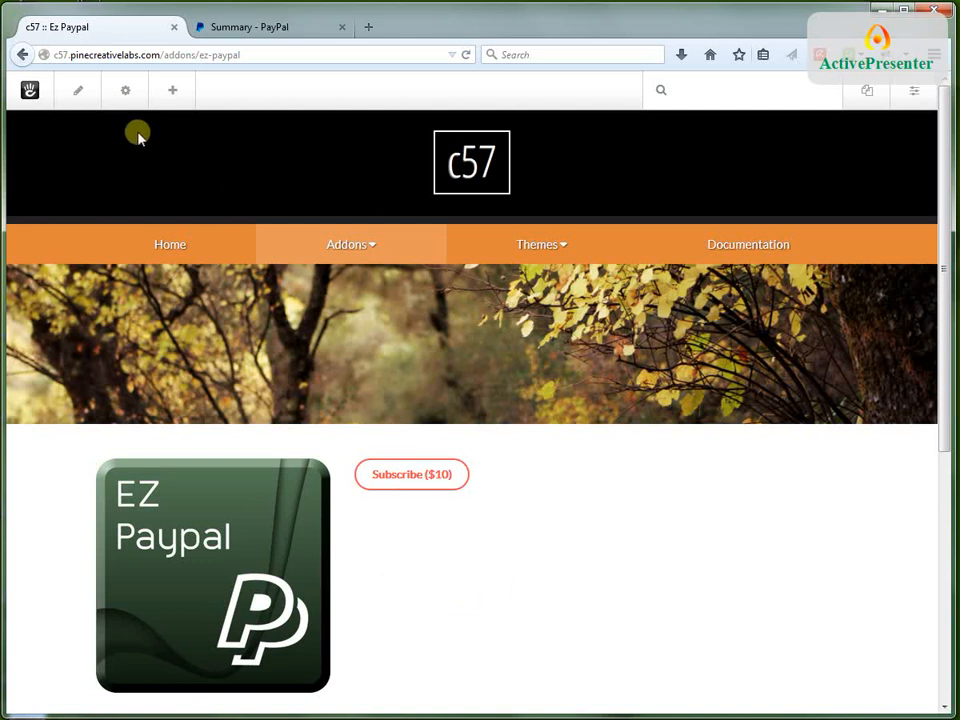
# Put the Ez Paypal page in edit mode and add an EZ Paypal block to the Main area by the existing button
pyautogui.click(81, 95)
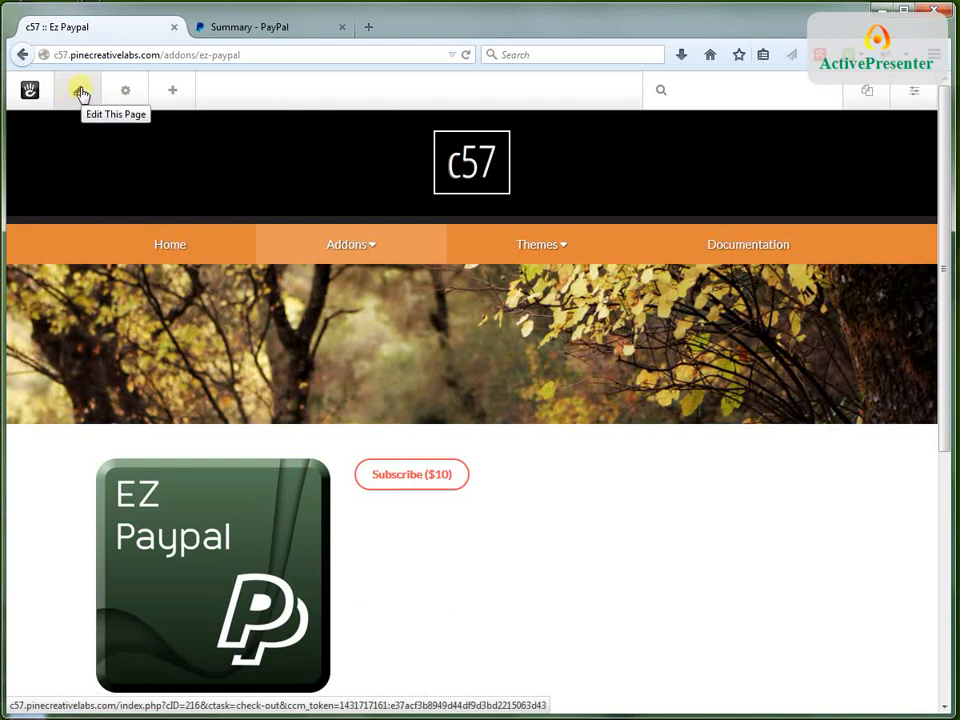
pyautogui.click(80, 93)
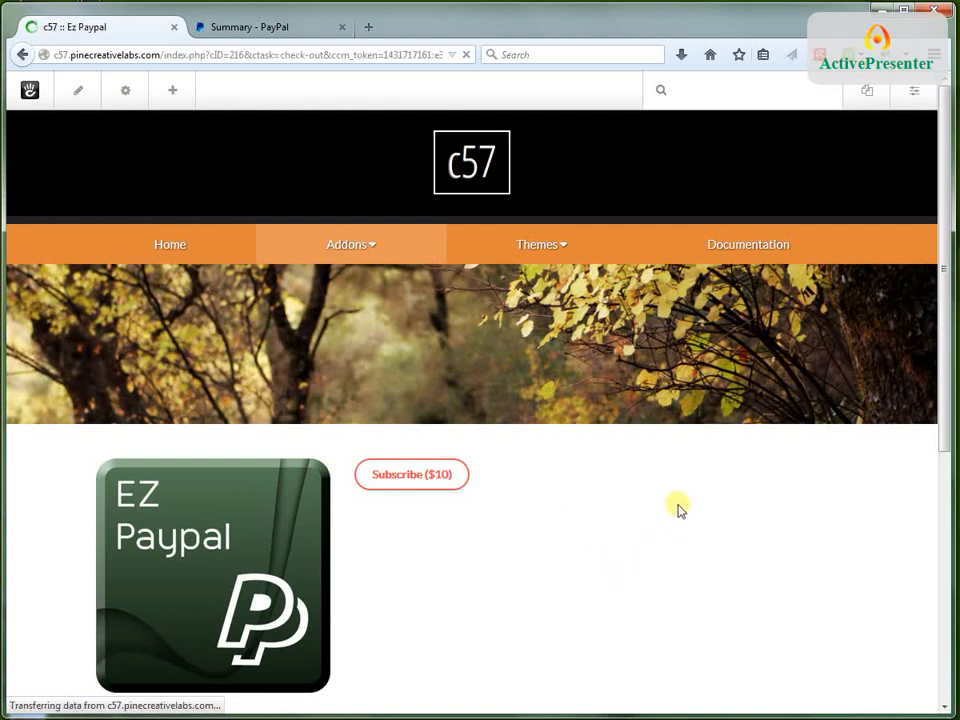
pyautogui.scroll(-5, 537, 378)
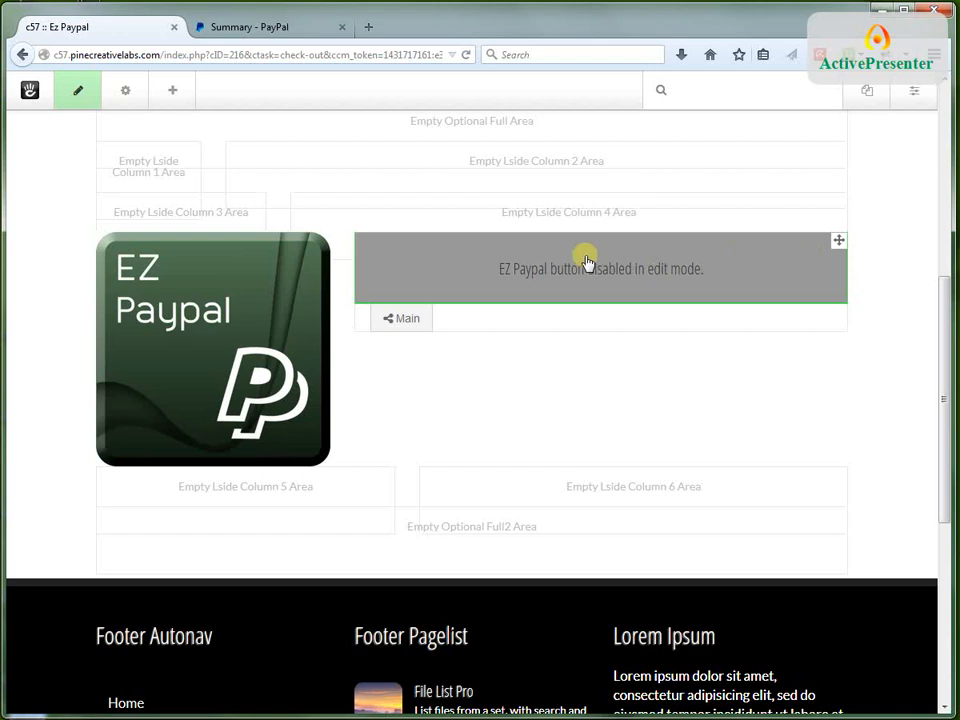
pyautogui.moveTo(585, 259); pyautogui.dragTo(360, 251)
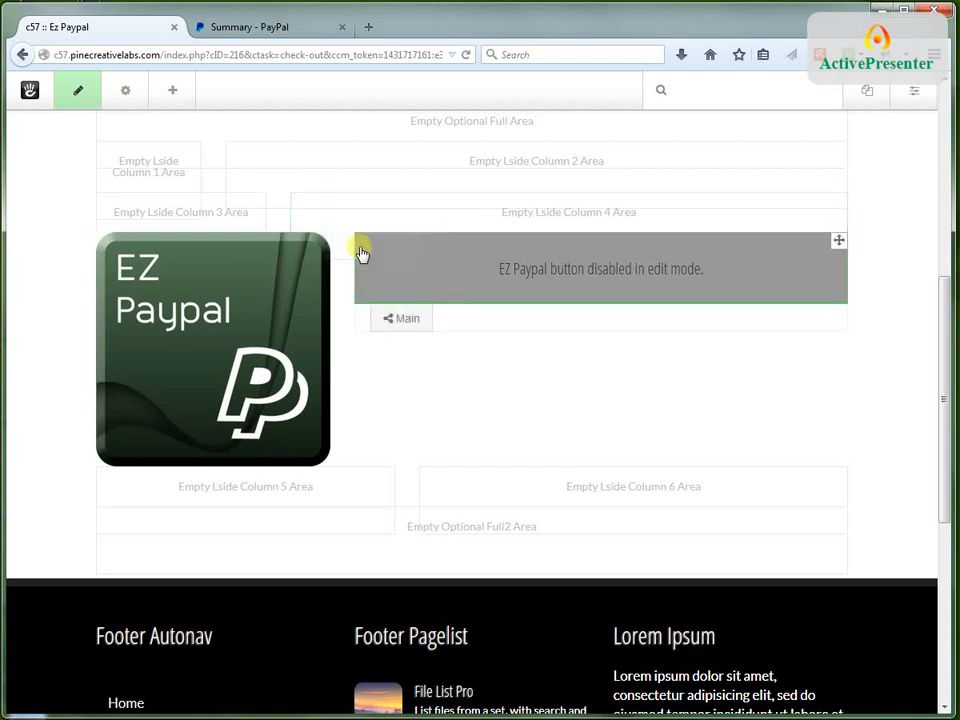
pyautogui.click(170, 95)
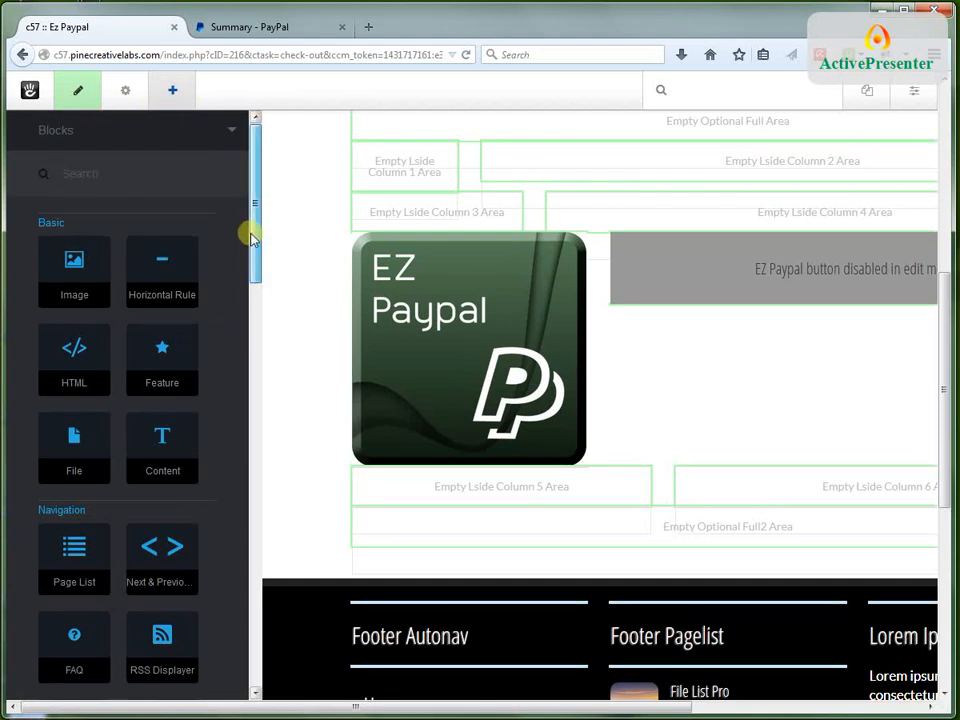
pyautogui.moveTo(252, 238); pyautogui.dragTo(250, 649)
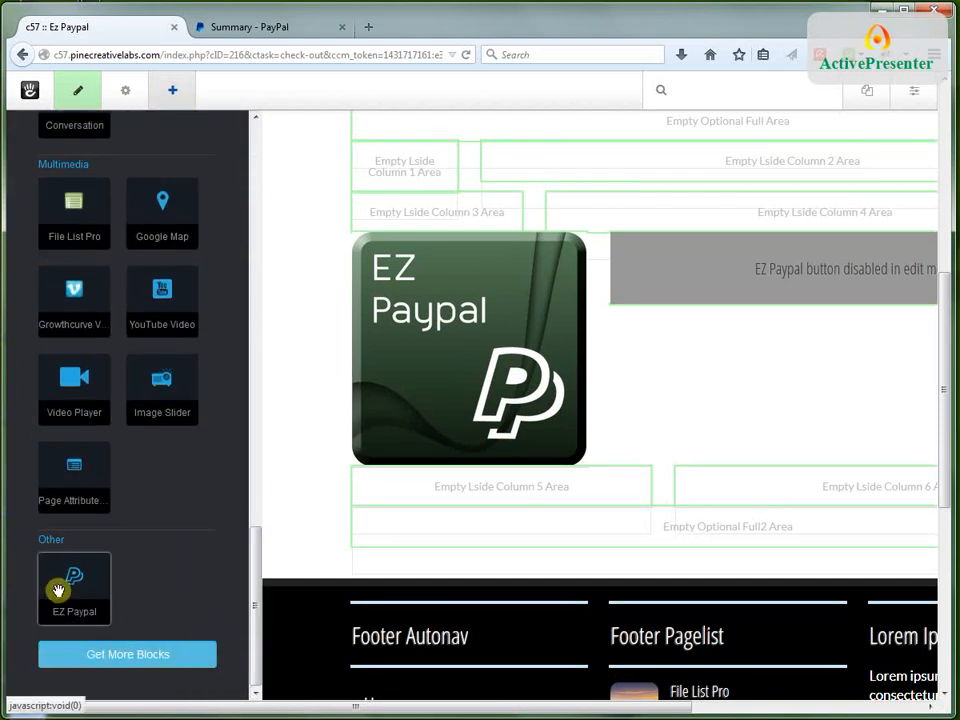
pyautogui.moveTo(58, 591); pyautogui.dragTo(467, 291)
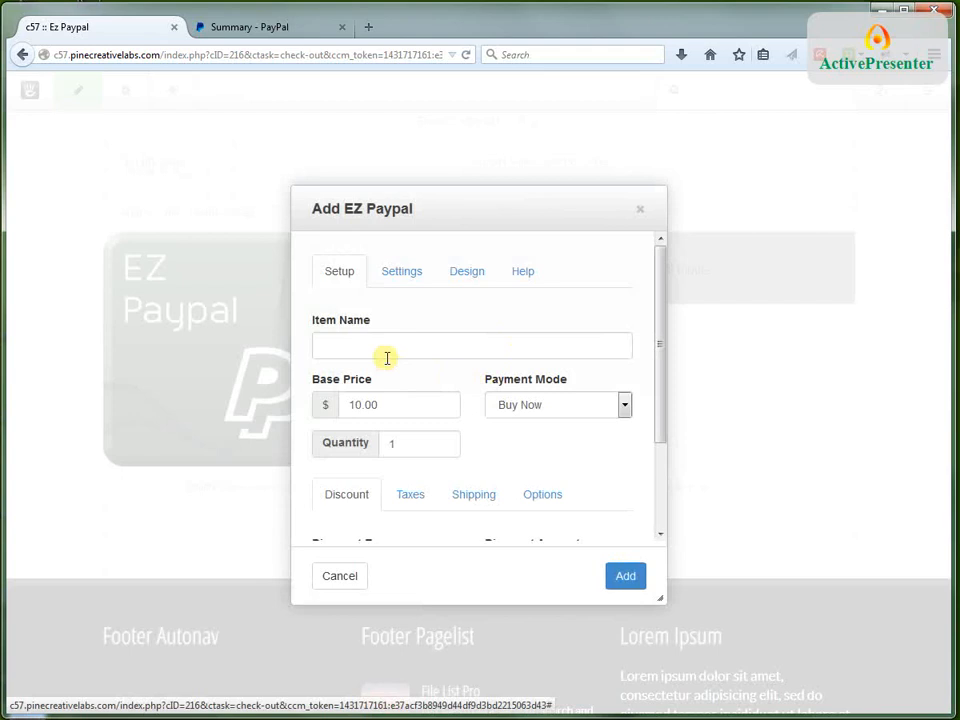
# Name the new PayPal item "Simple Item Test" and set its base price to 20.00
pyautogui.click(376, 345)
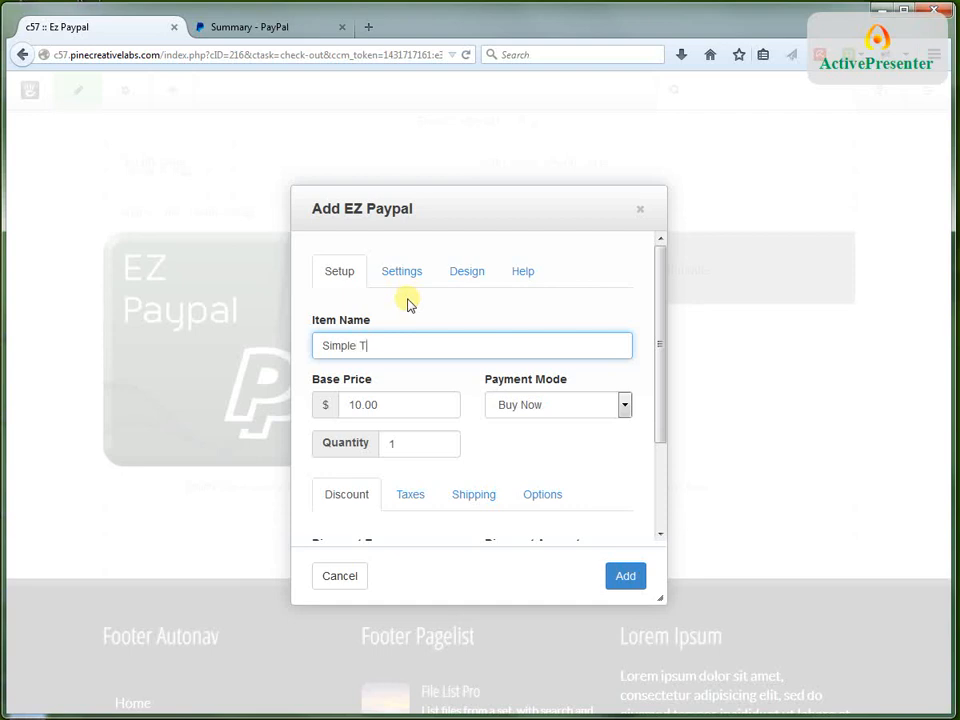
pyautogui.write('Simple Item Test')
pyautogui.click(399, 405)
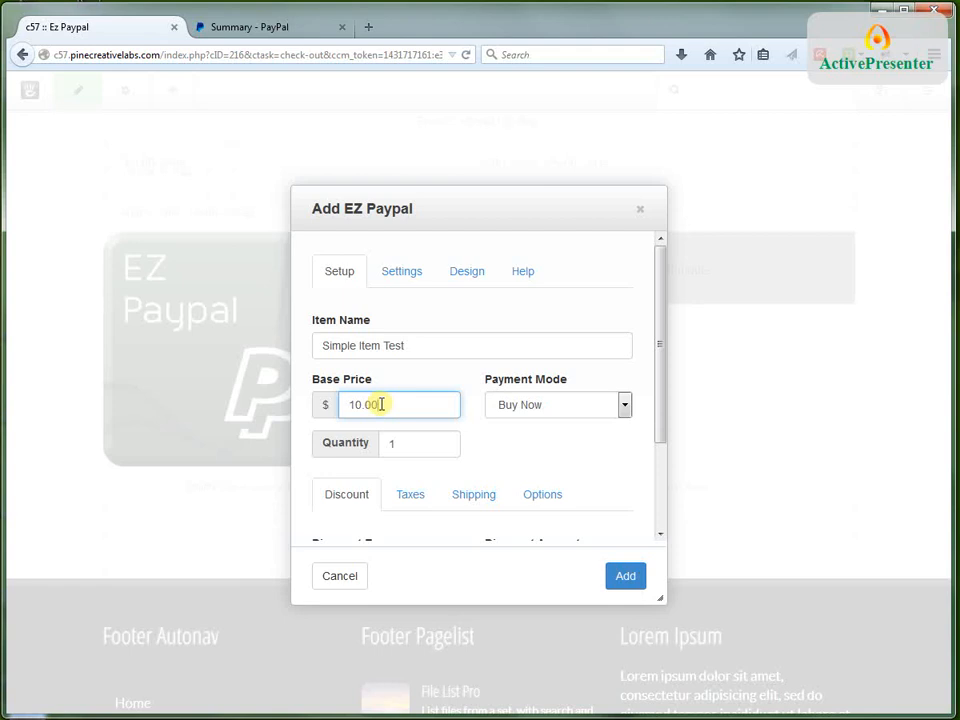
pyautogui.moveTo(381, 404); pyautogui.dragTo(328, 401)
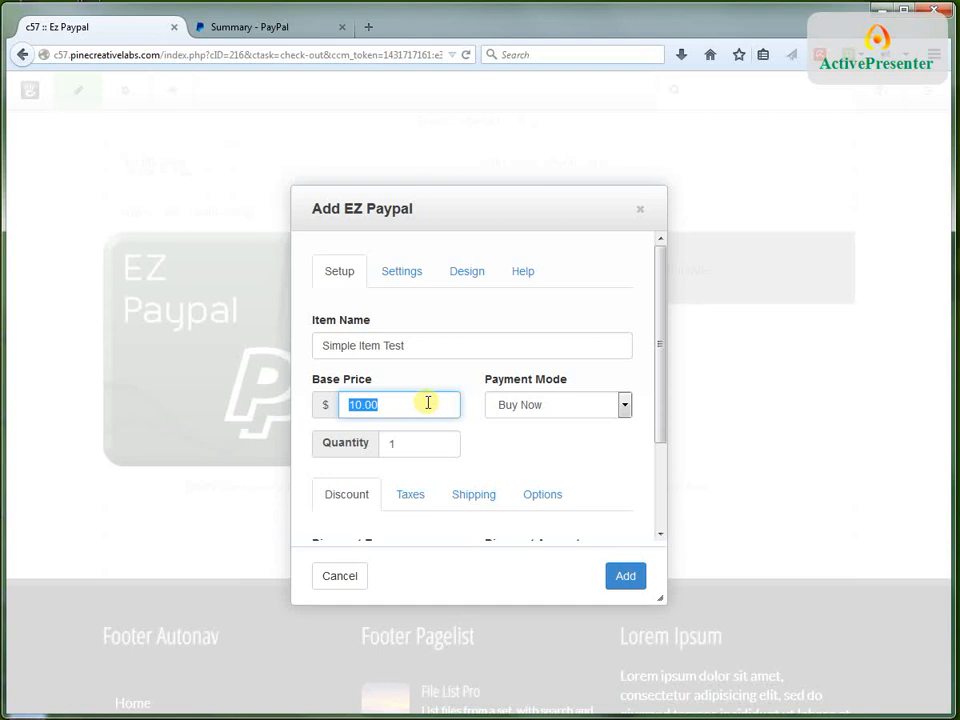
pyautogui.write('20.00')
# Switch the item's payment mode to Donate and back to Buy Now
pyautogui.click(515, 404)
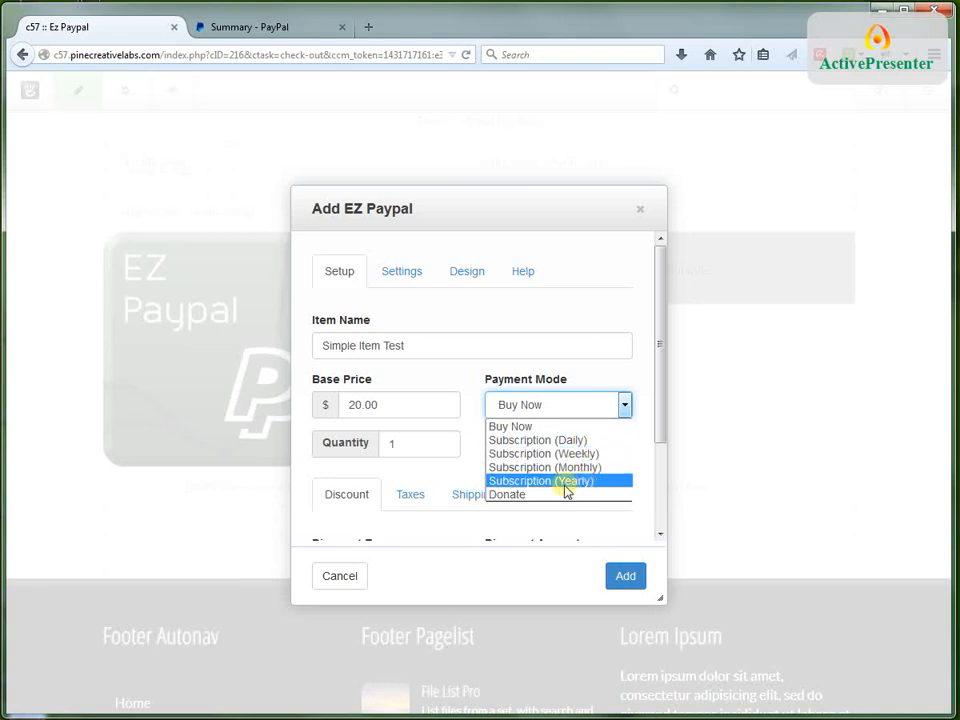
pyautogui.click(514, 495)
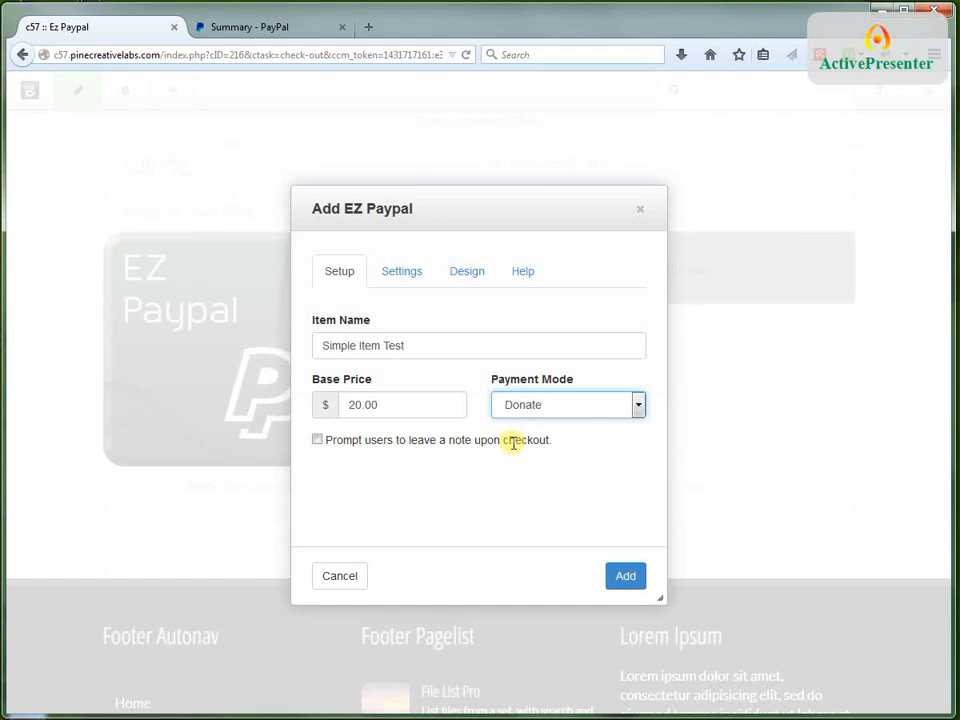
pyautogui.click(561, 403)
pyautogui.click(435, 503)
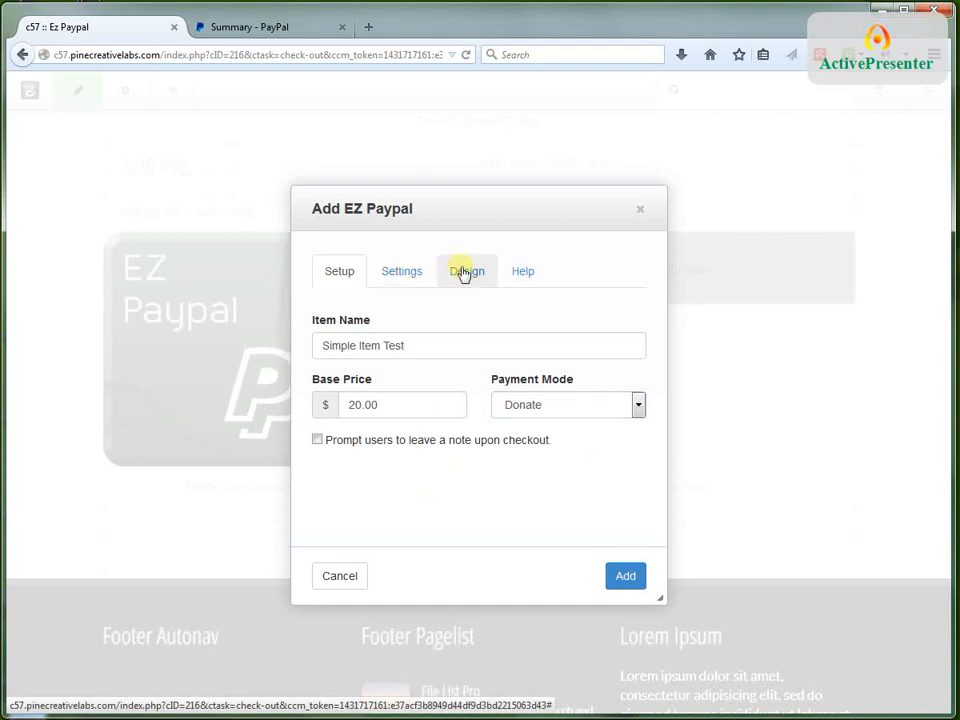
pyautogui.click(560, 406)
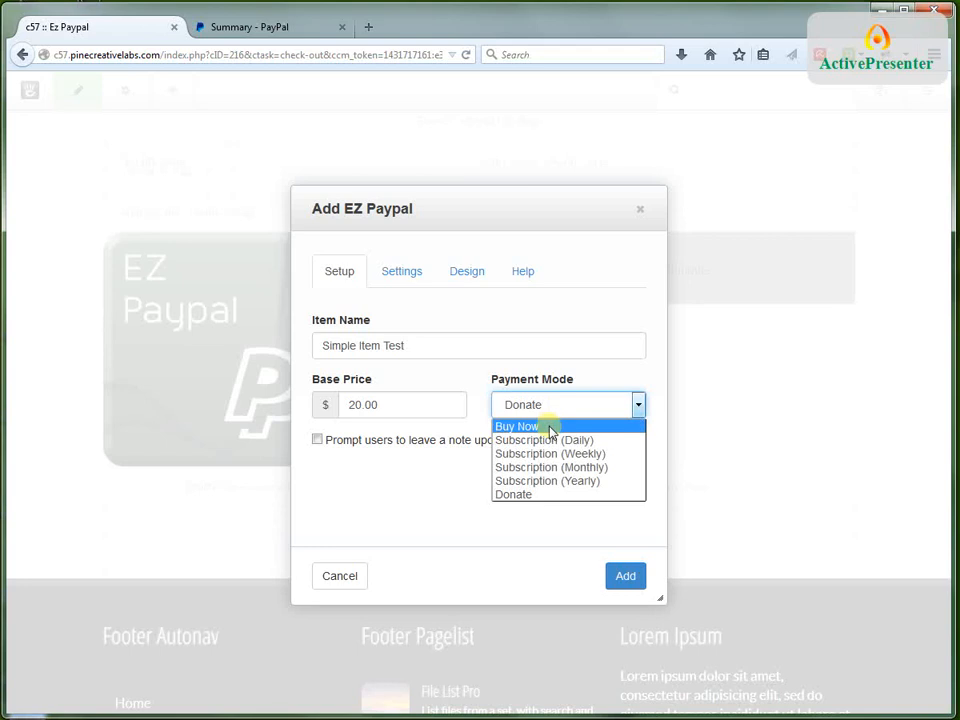
pyautogui.click(549, 427)
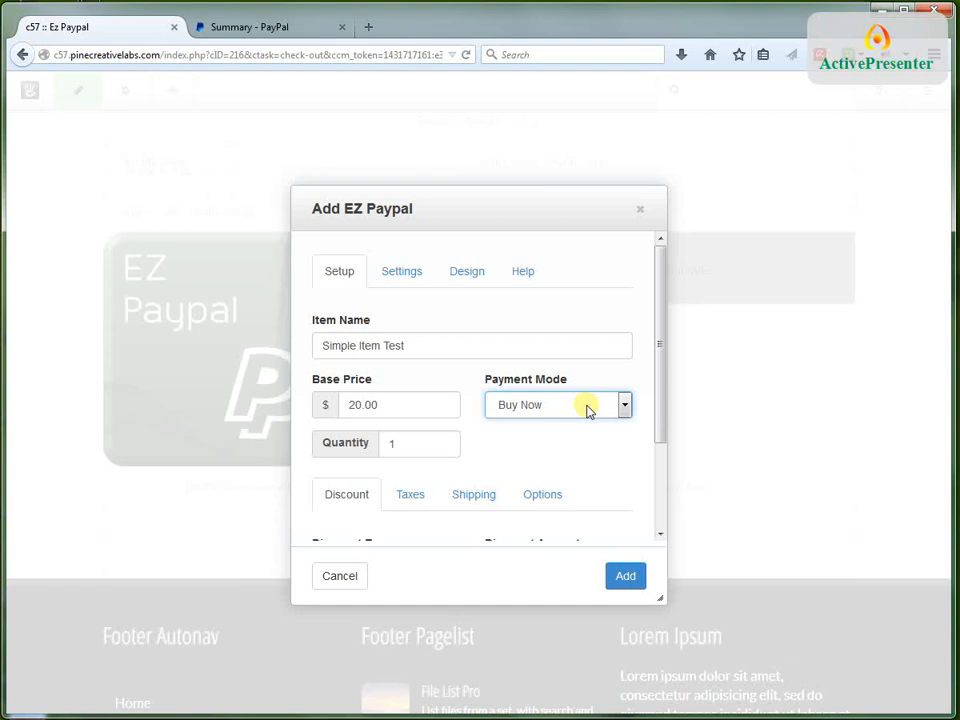
pyautogui.click(558, 404)
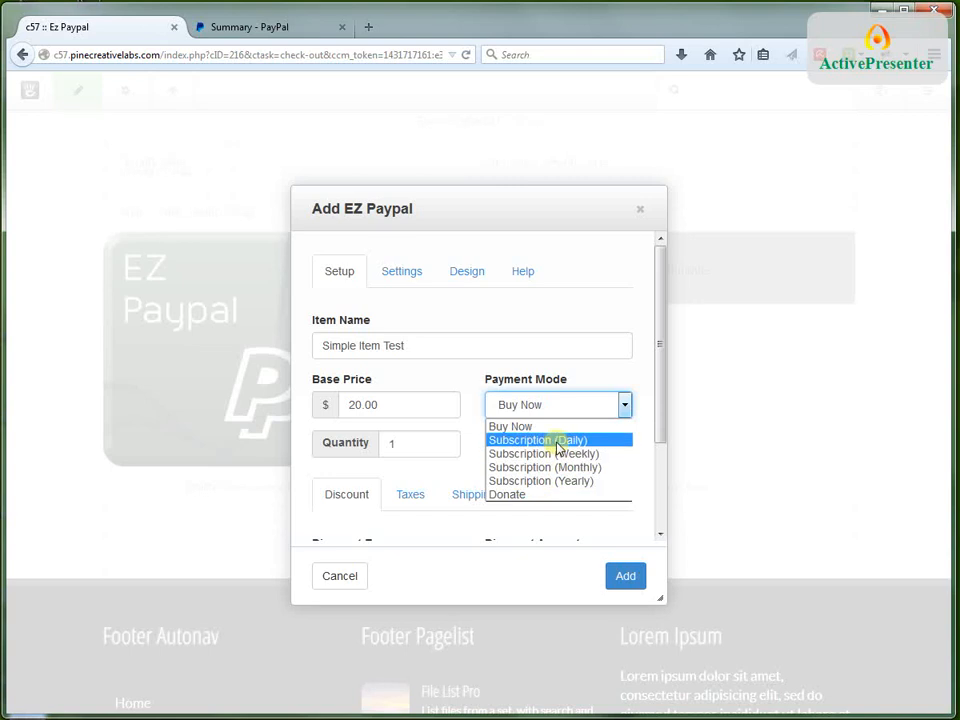
pyautogui.click(476, 401)
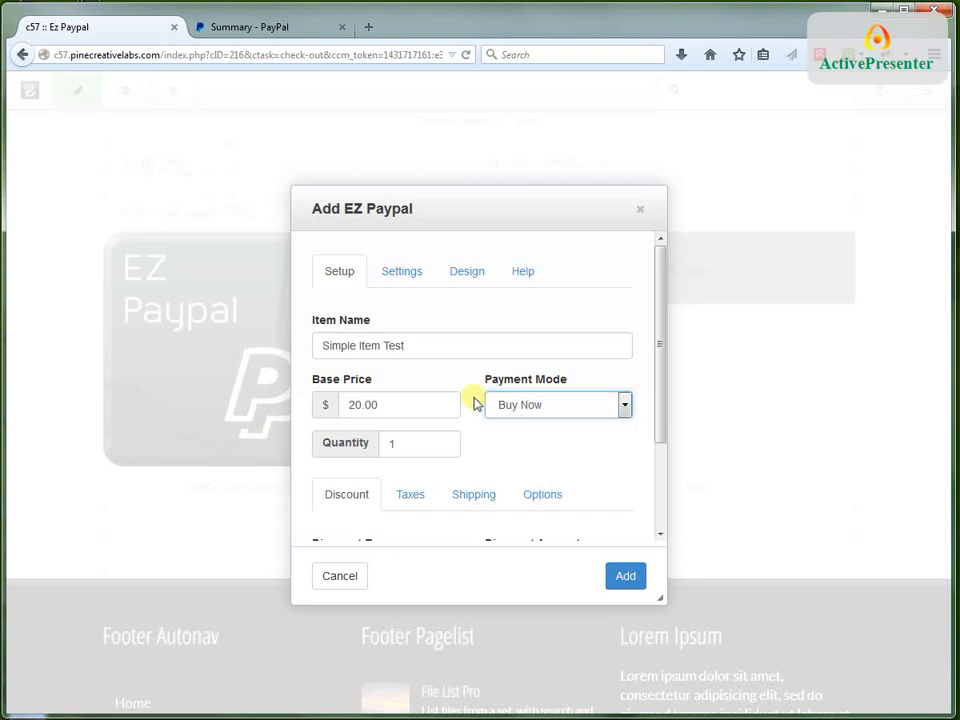
pyautogui.click(510, 410)
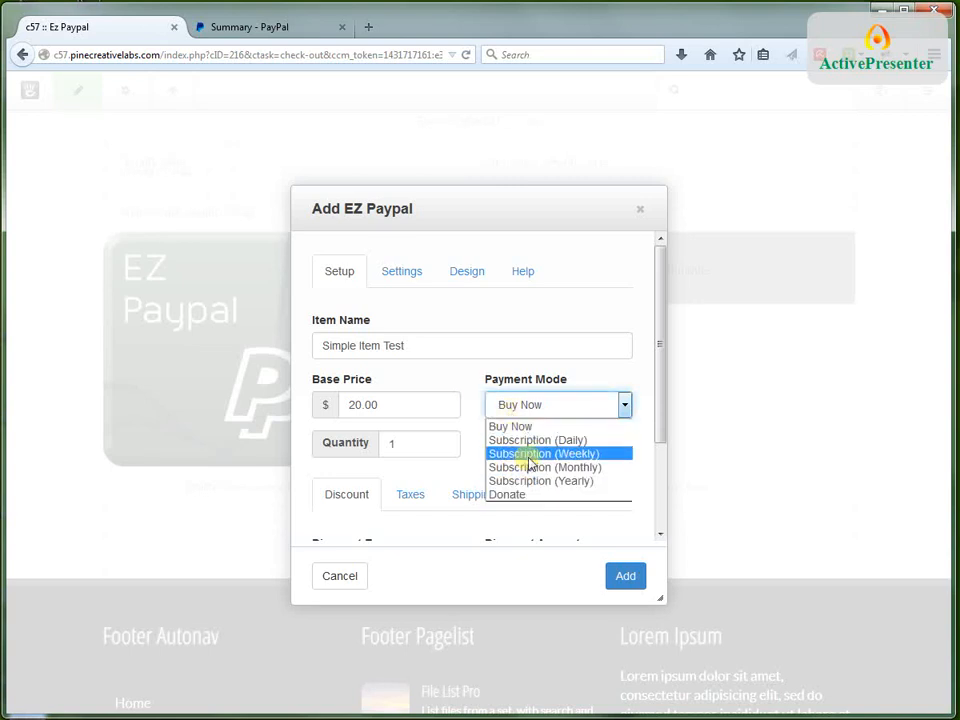
pyautogui.click(476, 418)
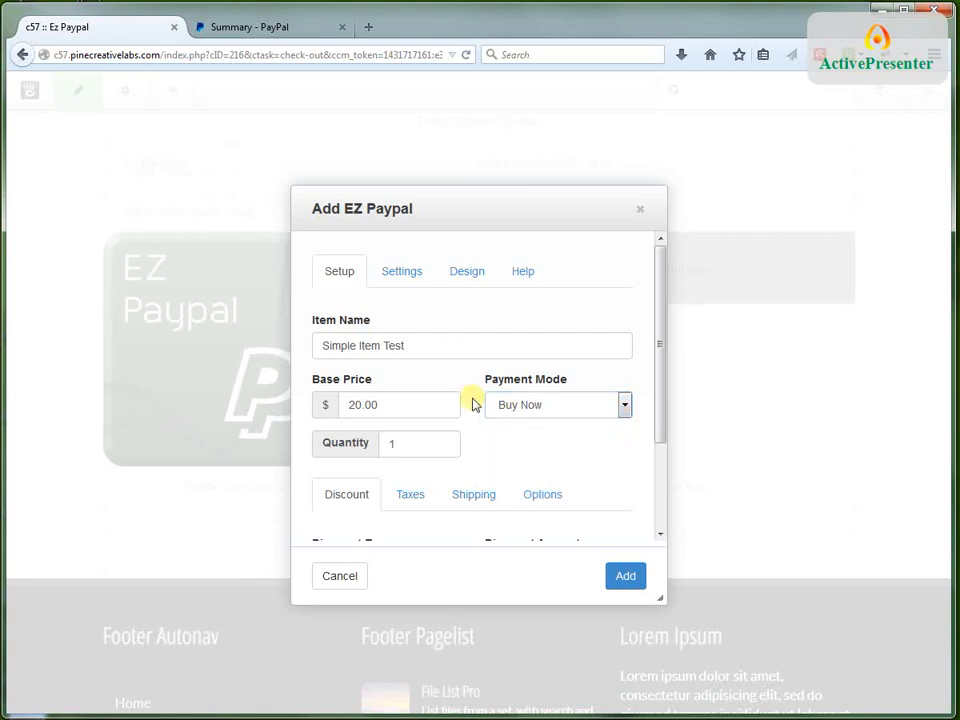
# Set the payment mode to Subscription (Daily) with a duration period of 30 days
pyautogui.click(510, 407)
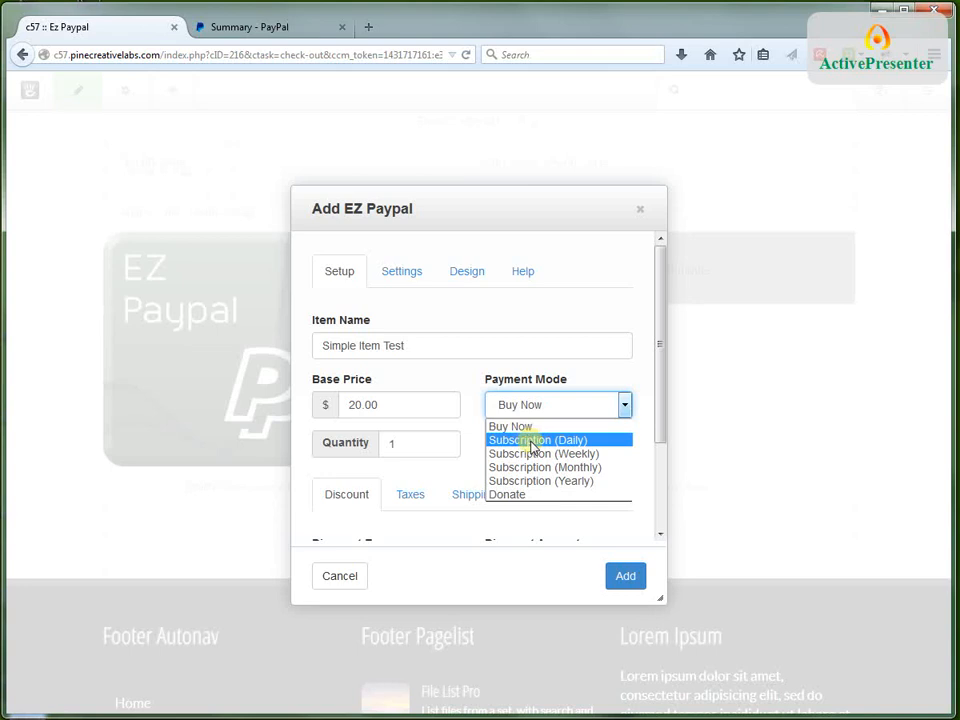
pyautogui.click(532, 440)
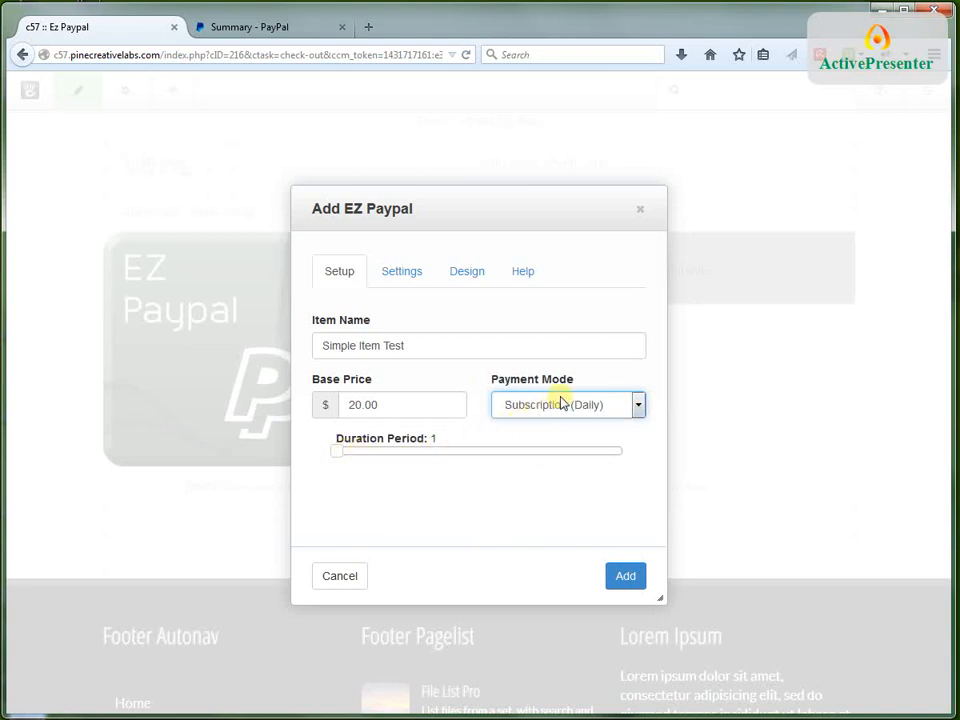
pyautogui.moveTo(336, 450); pyautogui.dragTo(431, 458)
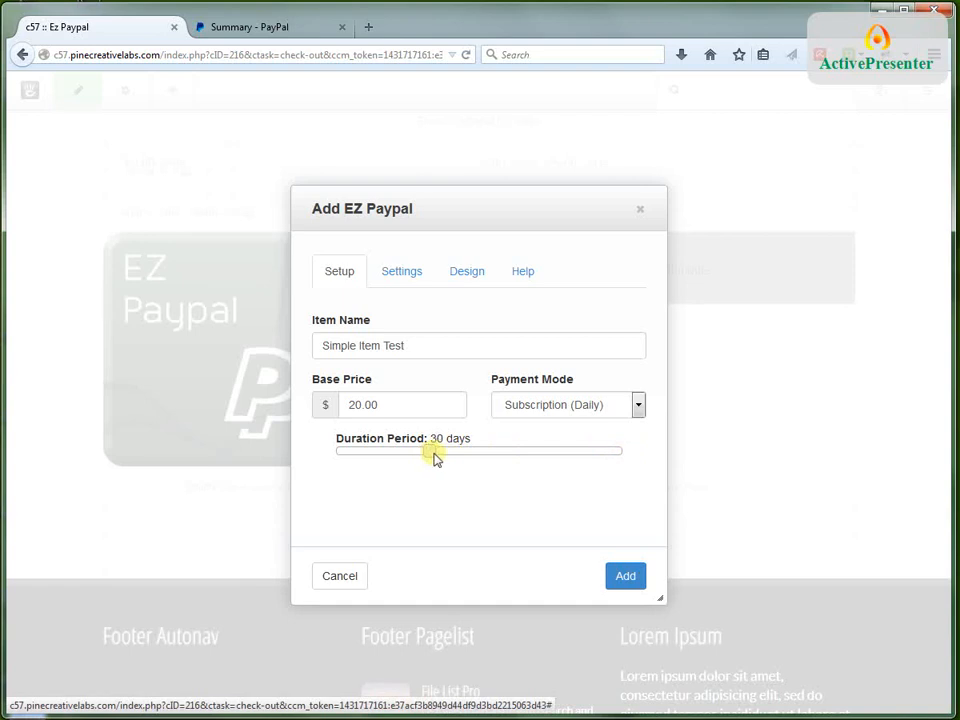
# Set the payment mode to Subscription (Weekly) with a duration period of 4 weeks
pyautogui.click(622, 406)
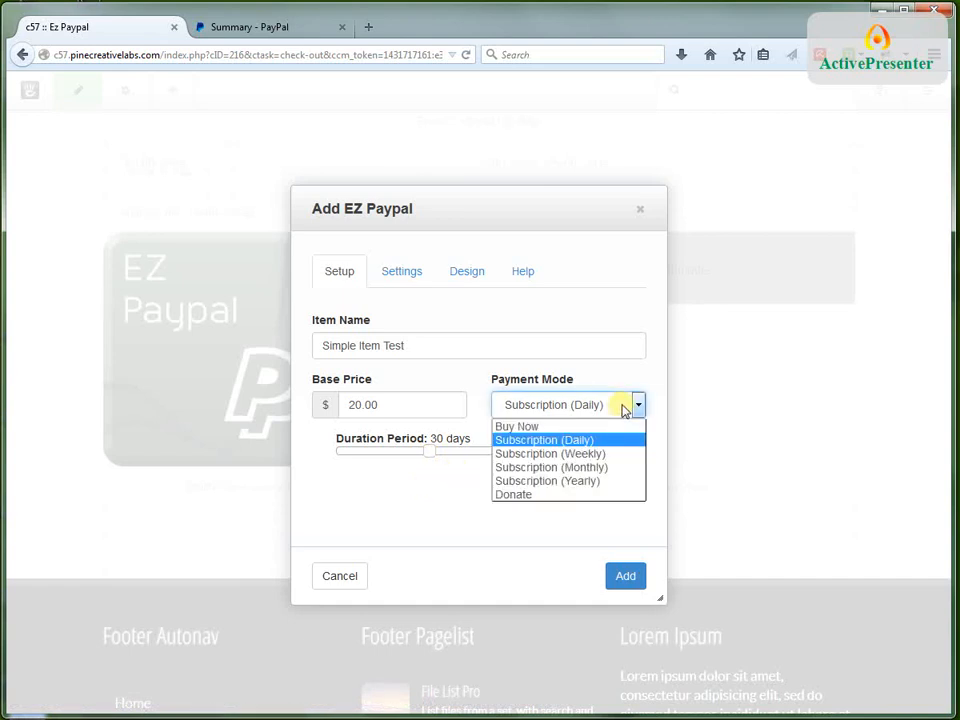
pyautogui.click(581, 455)
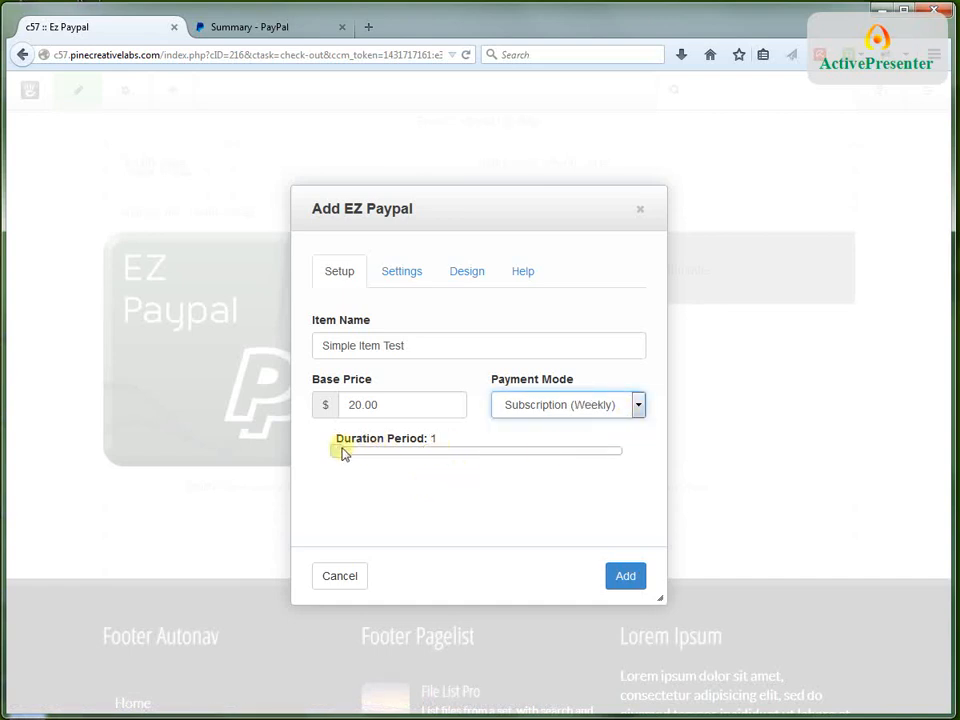
pyautogui.moveTo(343, 453); pyautogui.dragTo(361, 456)
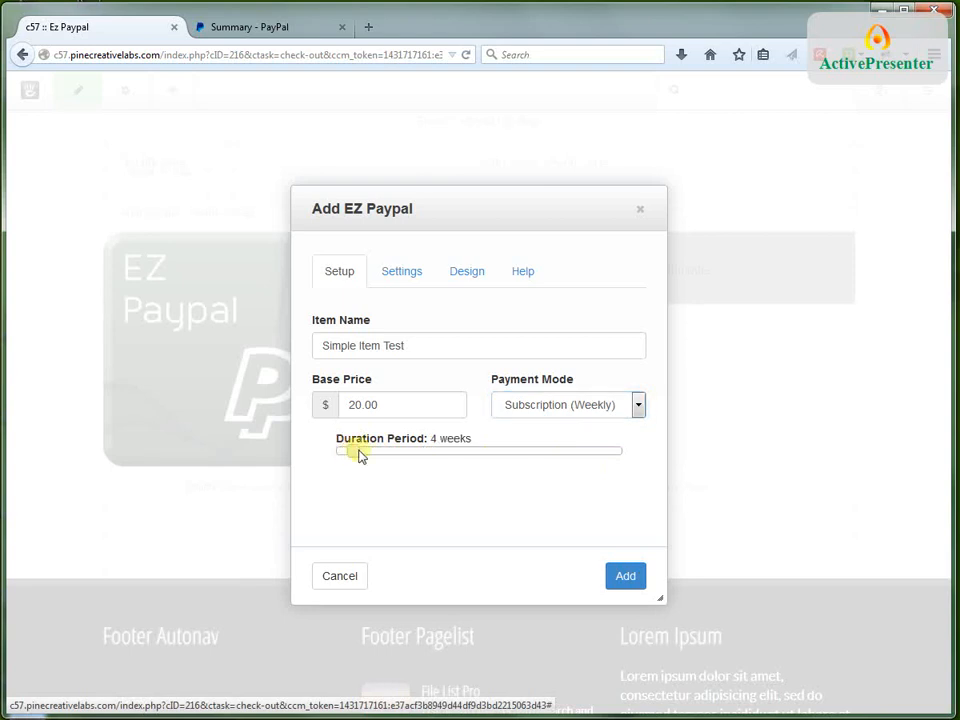
# Set the payment mode to Subscription (Monthly) with a duration period of 3 months
pyautogui.click(553, 406)
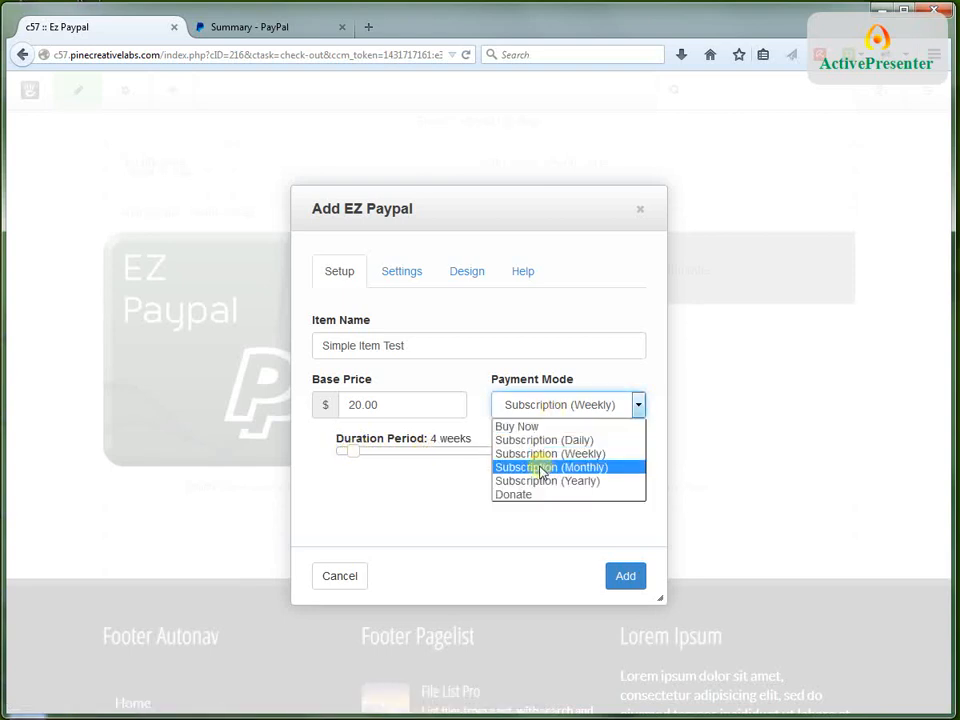
pyautogui.click(540, 468)
pyautogui.moveTo(339, 450); pyautogui.dragTo(369, 465)
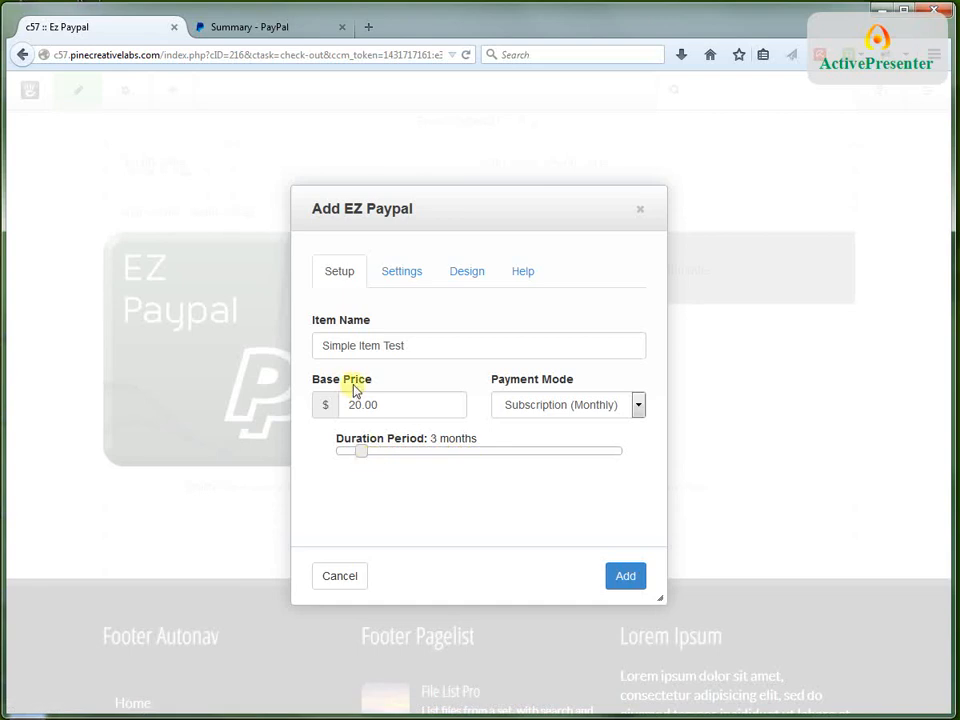
# Set the payment mode to Subscription (Yearly) with a duration period of 1 year
pyautogui.click(597, 406)
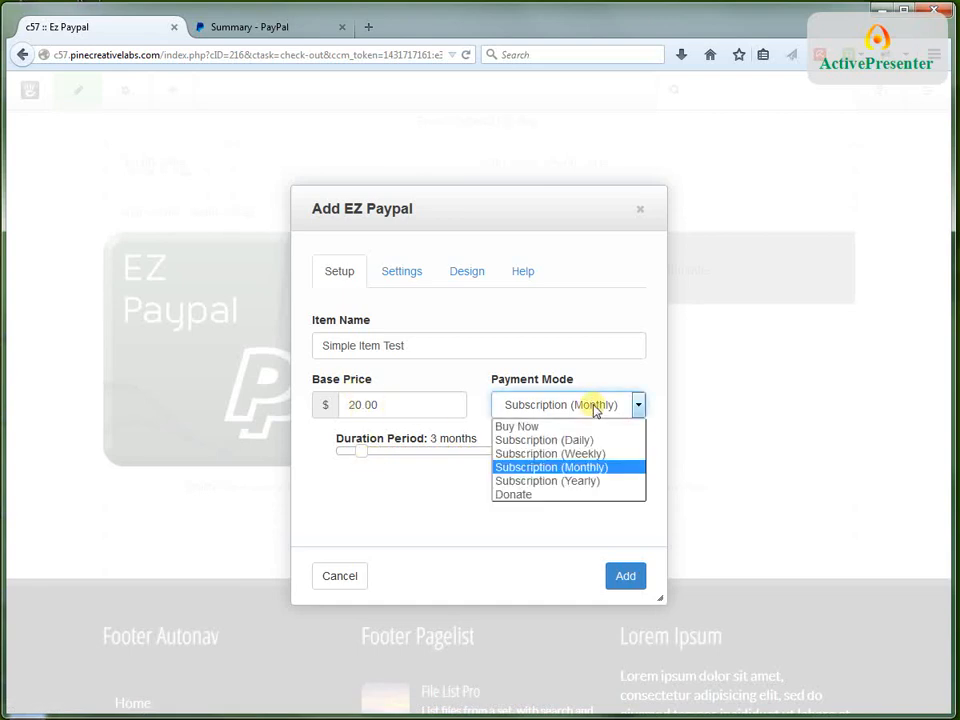
pyautogui.click(516, 481)
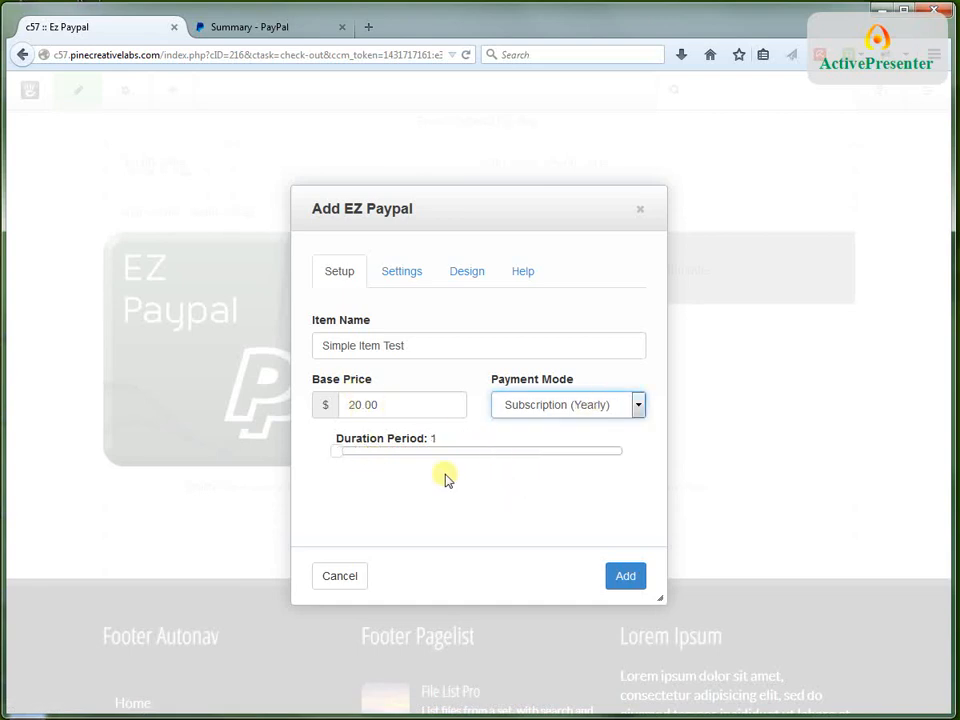
pyautogui.moveTo(340, 460)
pyautogui.mouseDown()
pyautogui.moveTo(454, 463)
pyautogui.moveTo(350, 470)
pyautogui.mouseUp()
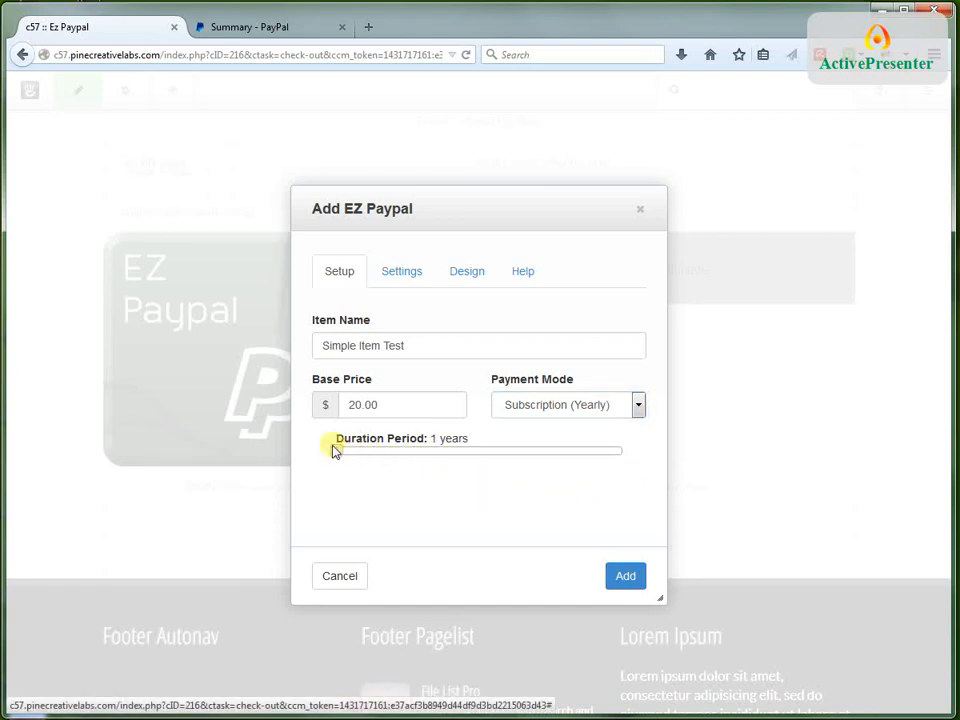
# Set the item's payment mode to Buy Now and its quantity to 2
pyautogui.click(568, 412)
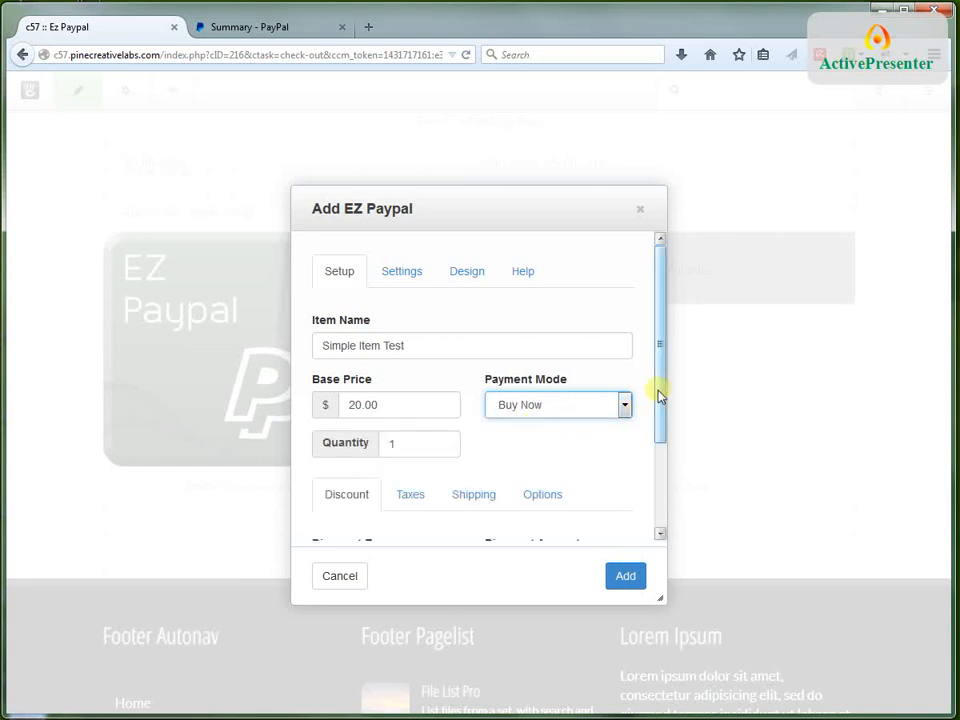
pyautogui.moveTo(660, 396); pyautogui.dragTo(662, 448)
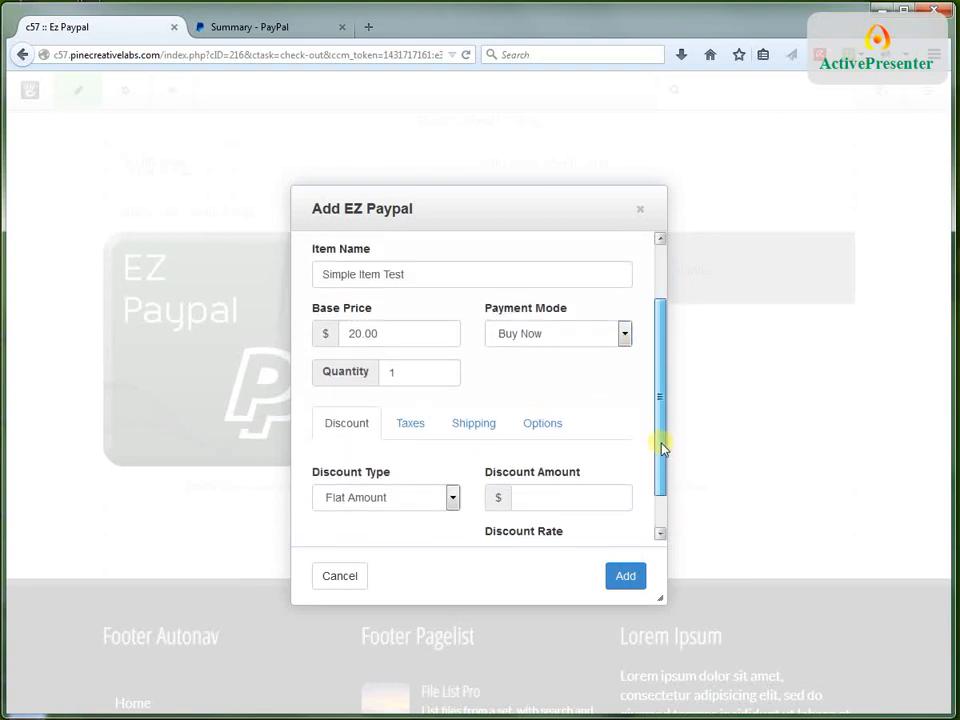
pyautogui.click(407, 374)
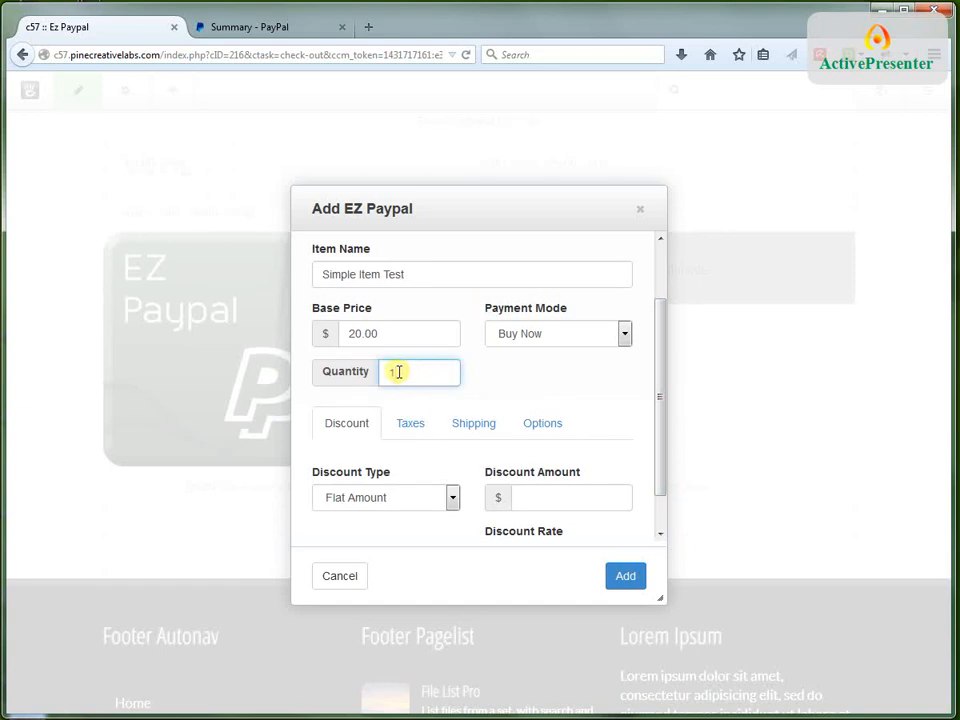
pyautogui.doubleClick(389, 373)
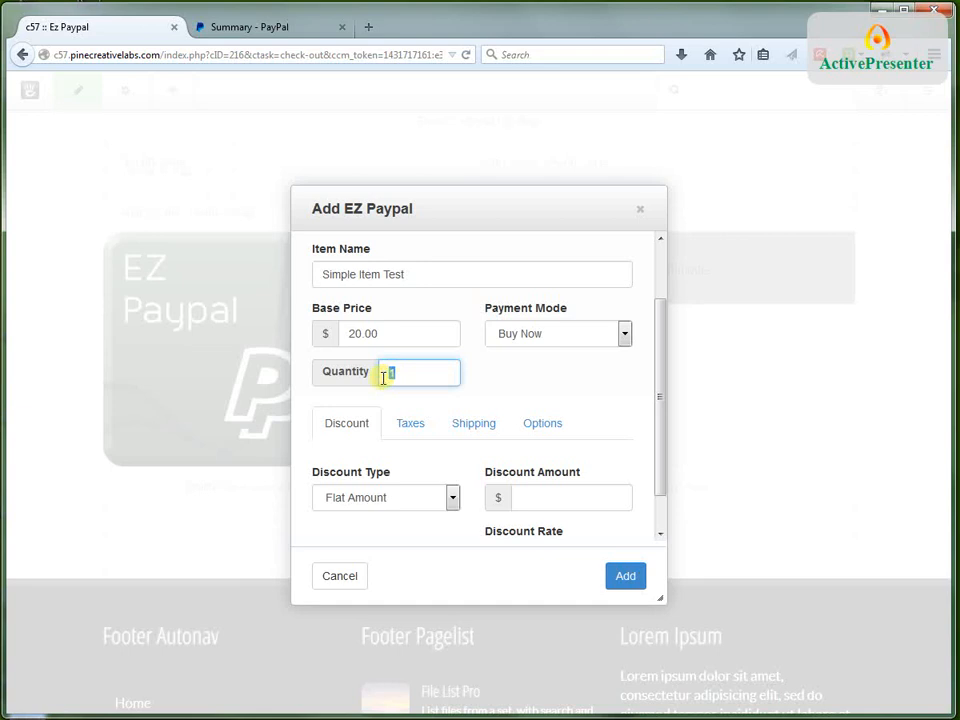
pyautogui.write('2')
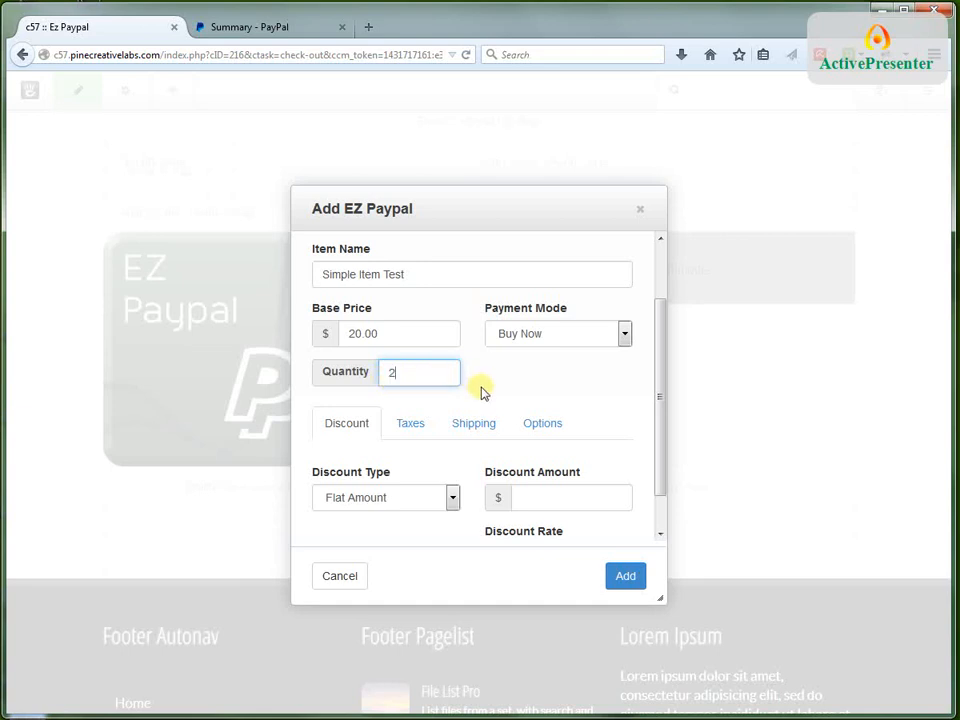
pyautogui.click(509, 372)
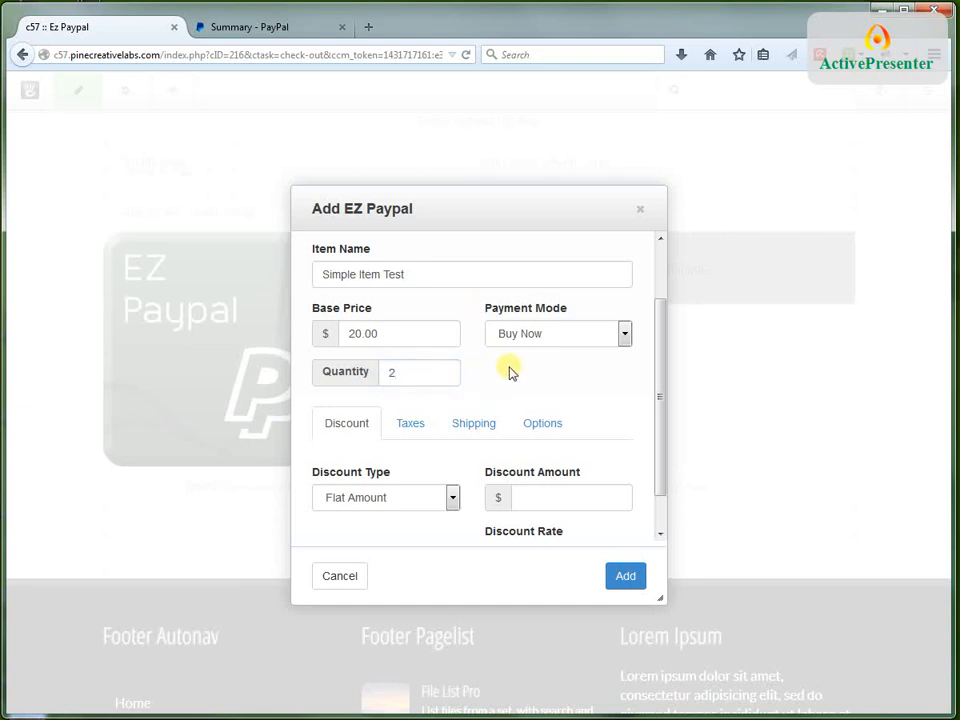
pyautogui.scroll(-1, 514, 375)
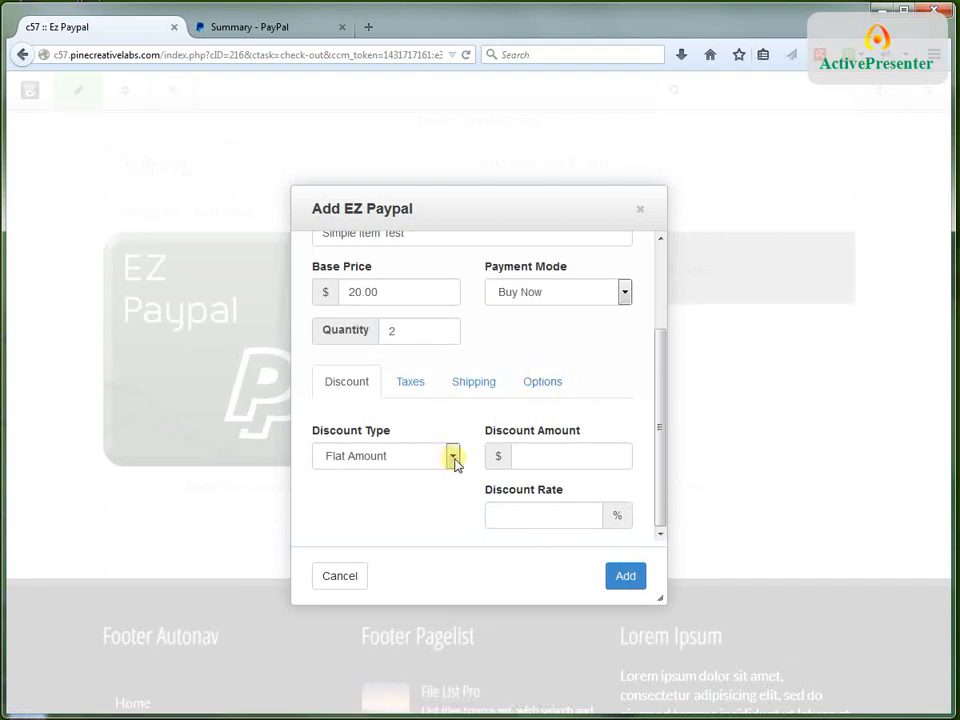
pyautogui.click(406, 388)
pyautogui.click(468, 388)
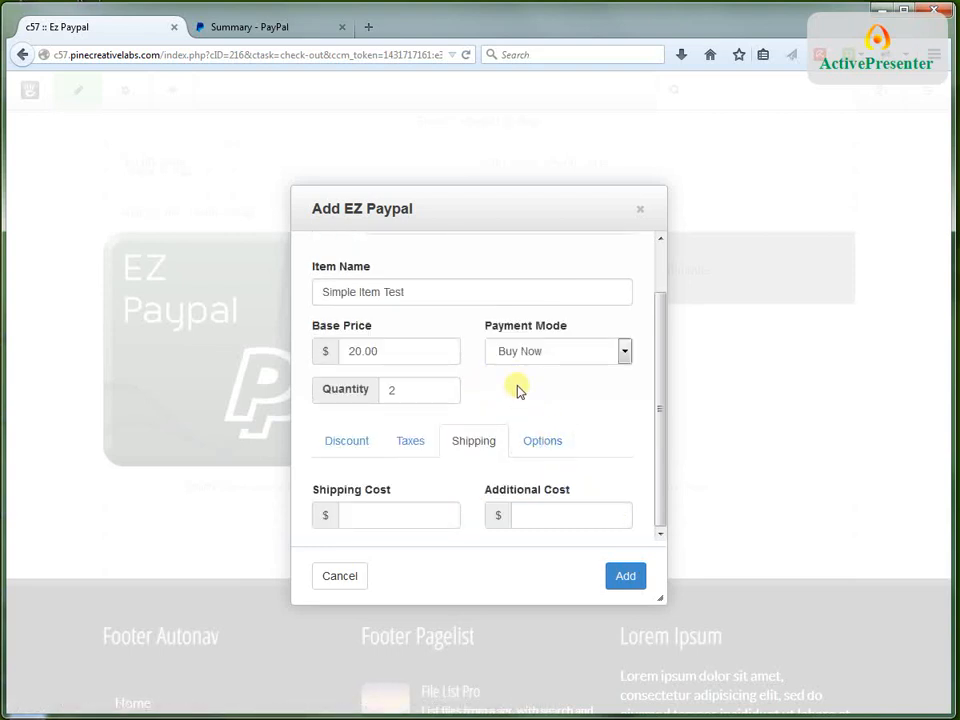
# Set the item's discount type to Rate with a discount rate of 5%
pyautogui.click(352, 441)
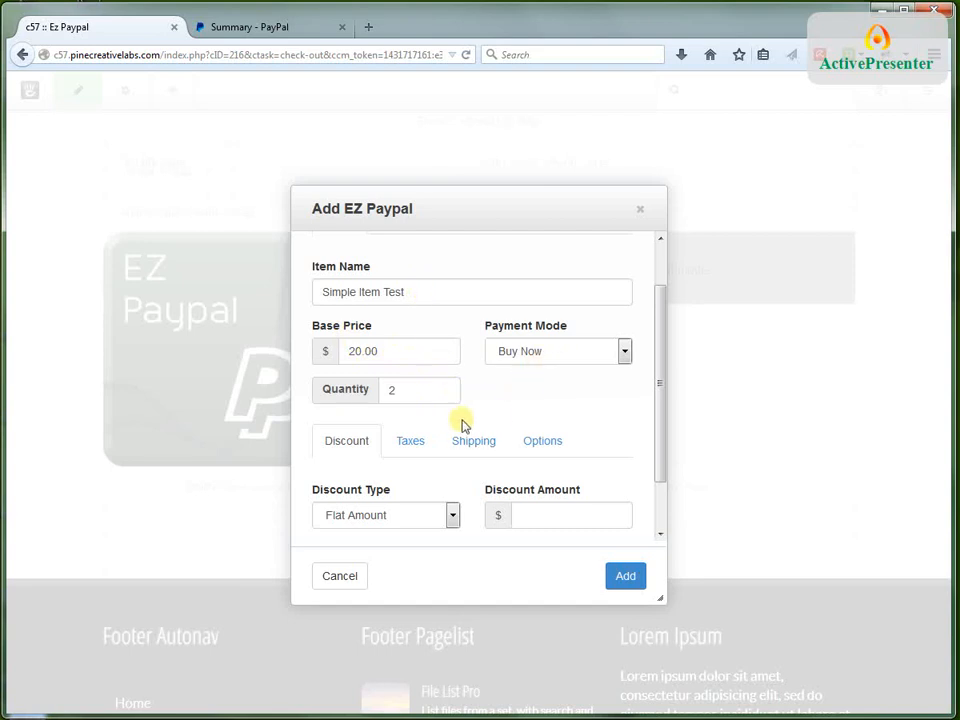
pyautogui.scroll(-1, 606, 407)
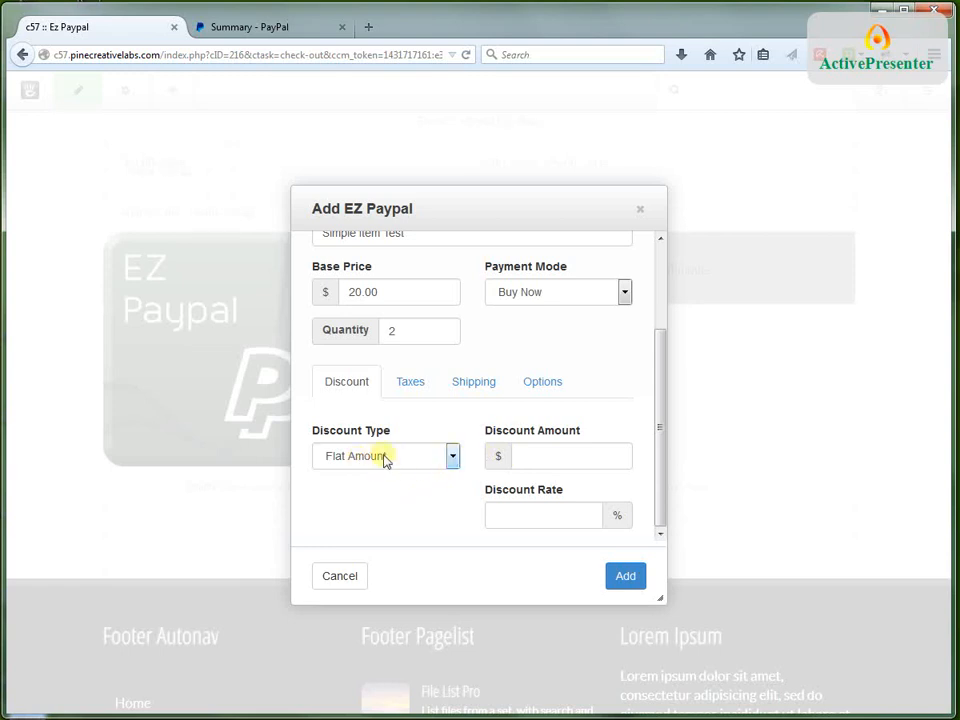
pyautogui.click(538, 452)
pyautogui.click(453, 458)
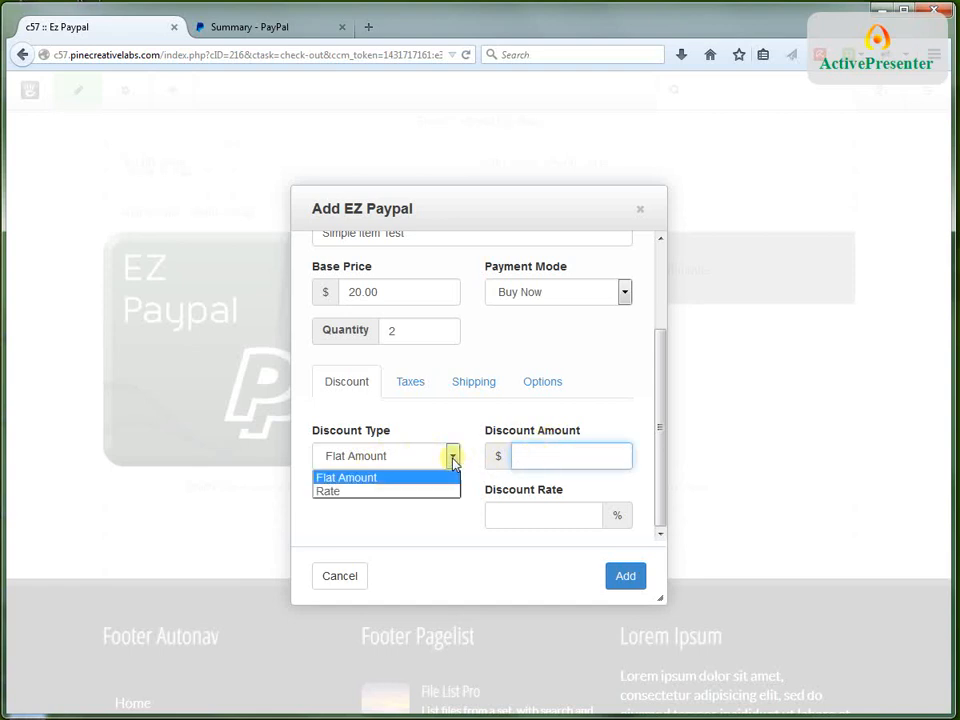
pyautogui.click(328, 492)
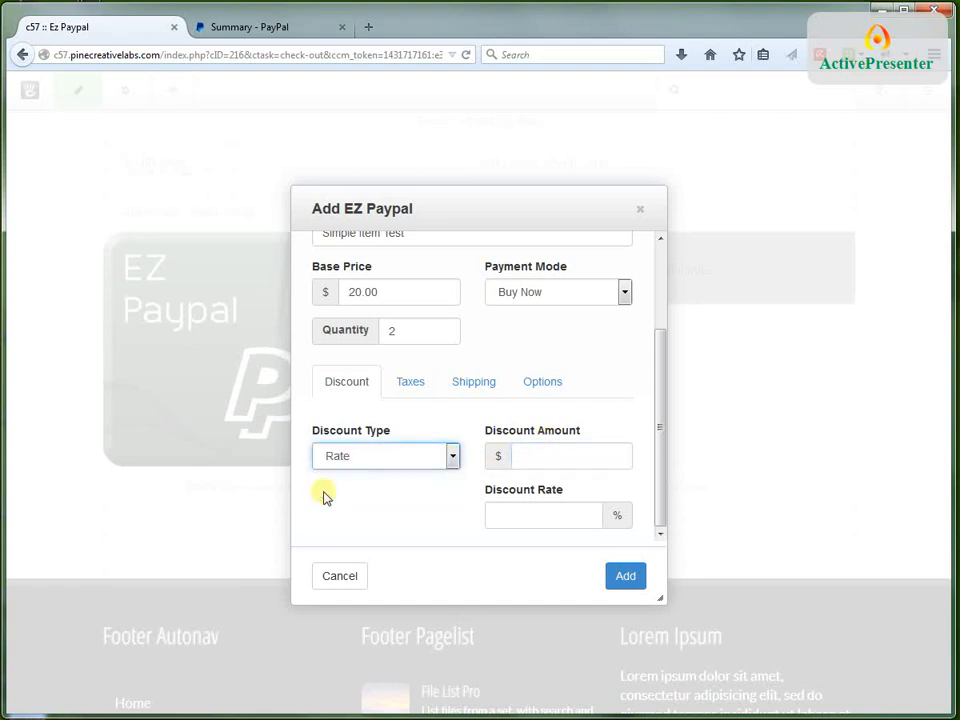
pyautogui.click(505, 508)
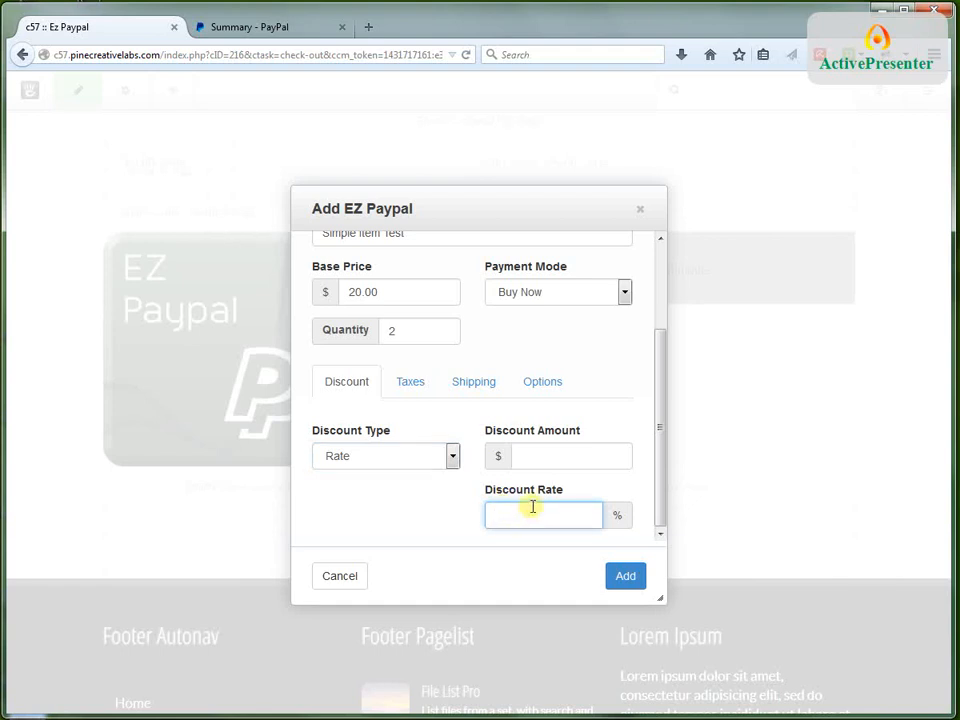
pyautogui.write('5')
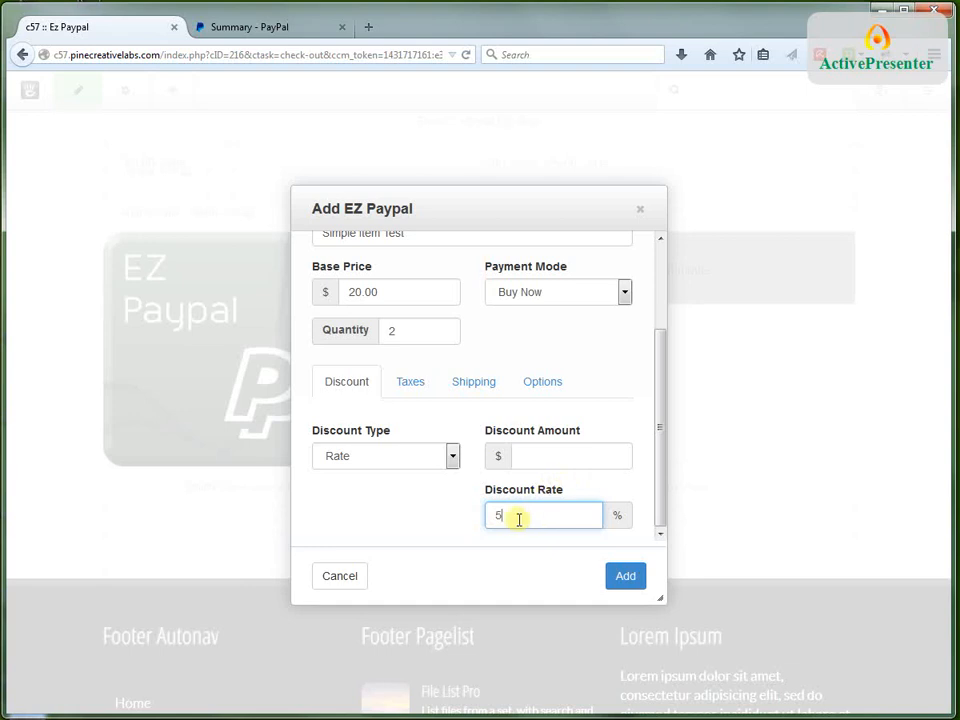
pyautogui.click(420, 517)
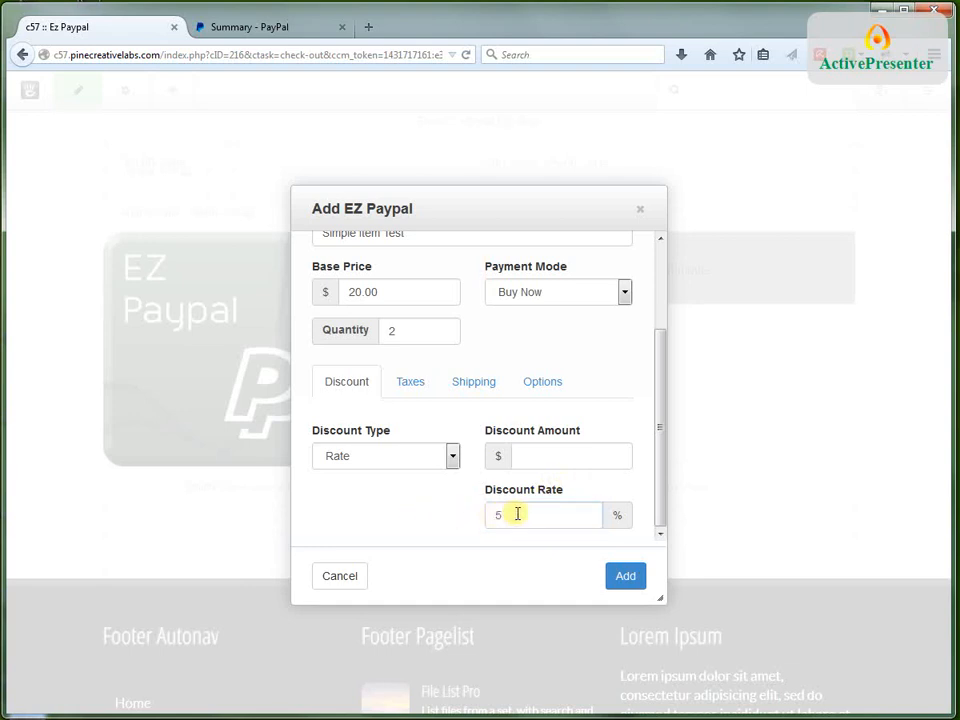
# Switch the item's discount type to Flat Amount with a discount amount of $2.00
pyautogui.click(539, 451)
pyautogui.click(453, 457)
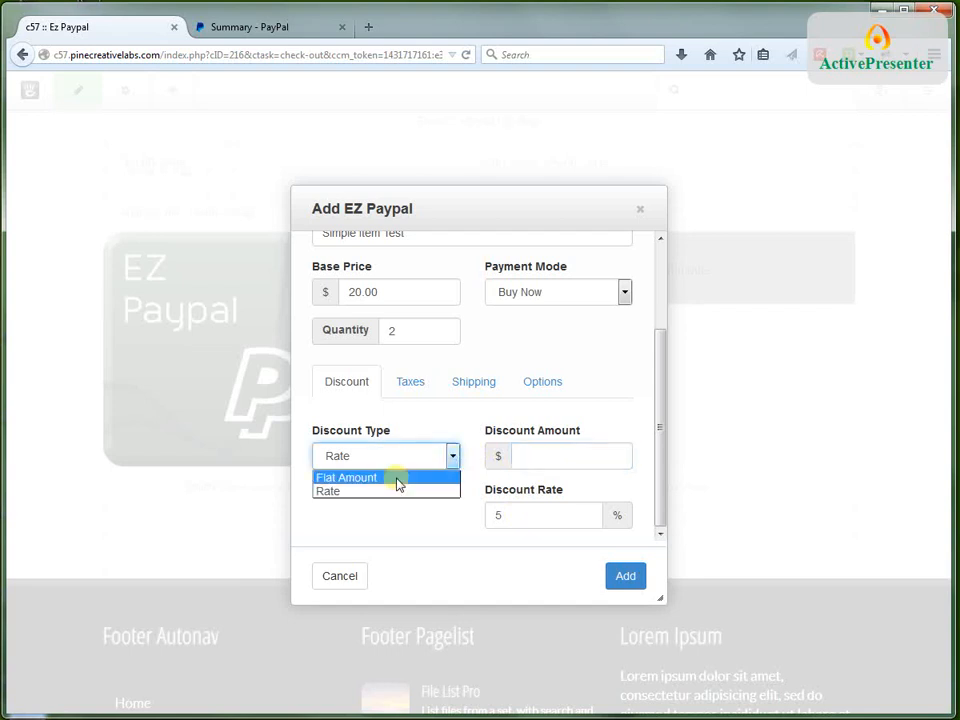
pyautogui.click(399, 478)
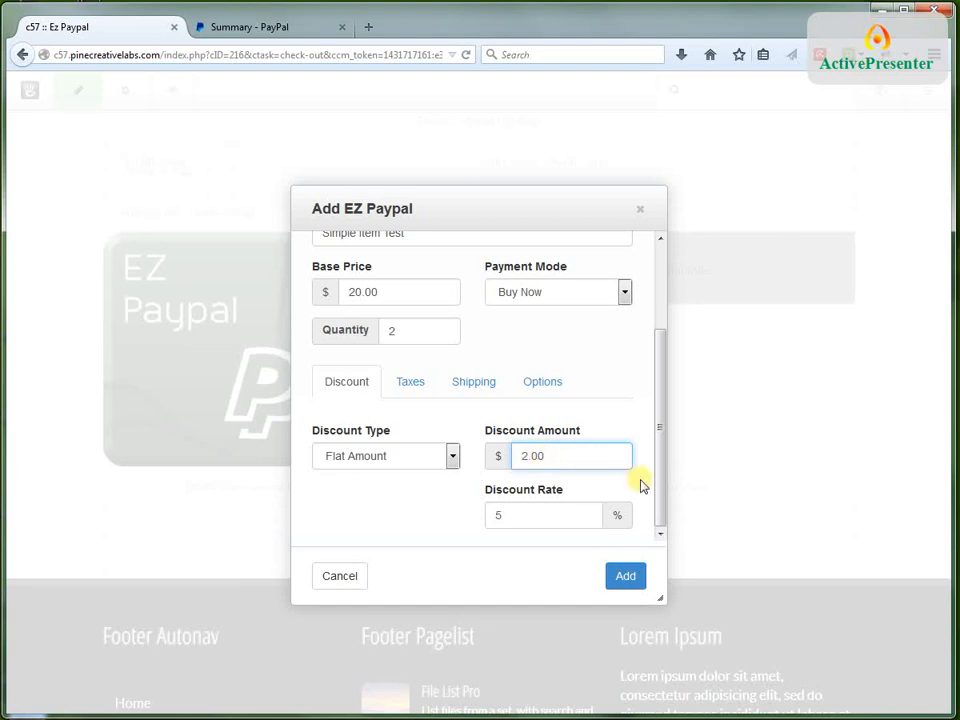
pyautogui.click(416, 389)
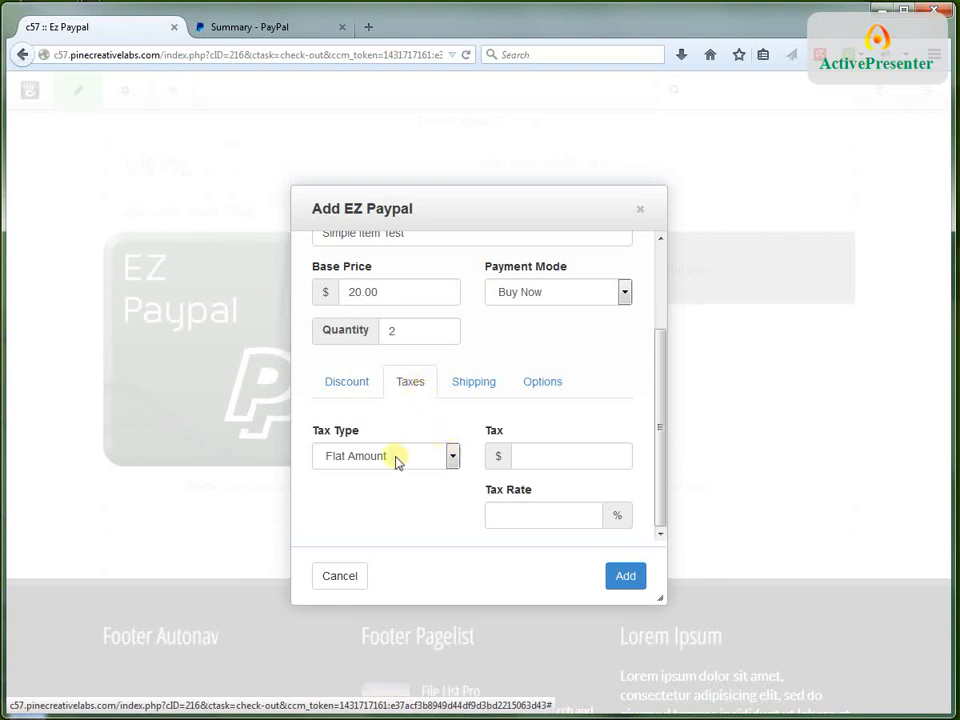
pyautogui.click(452, 456)
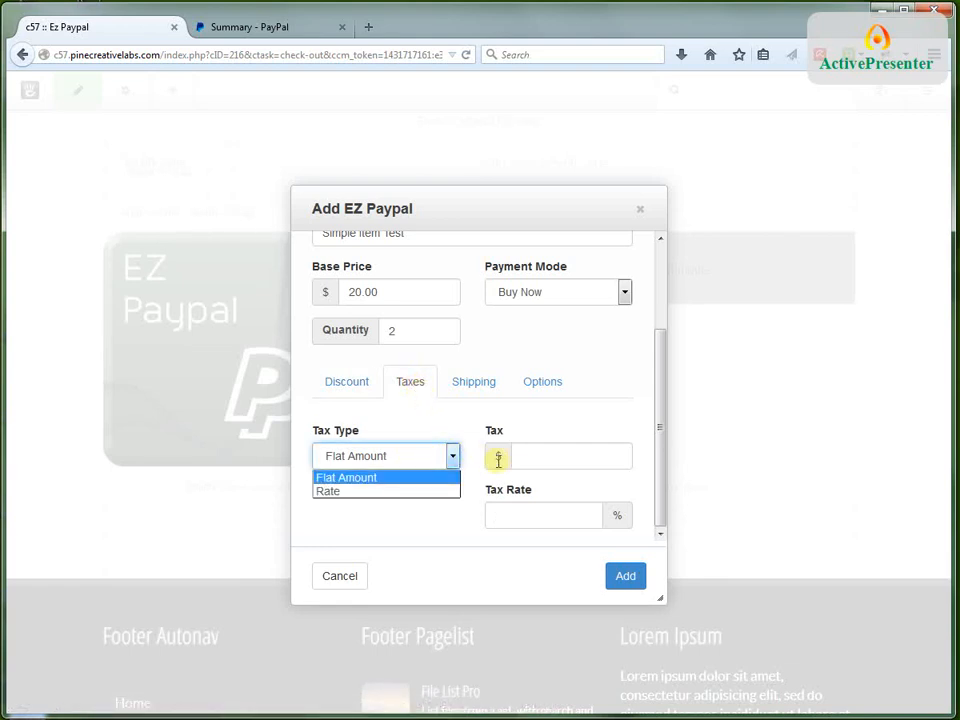
pyautogui.click(533, 455)
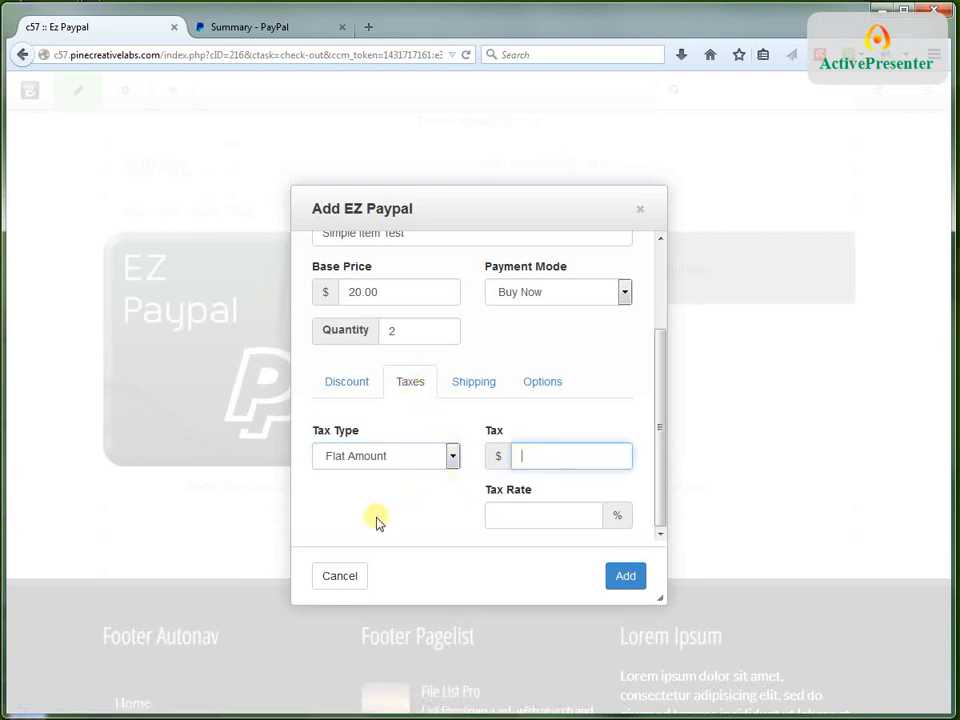
pyautogui.click(360, 385)
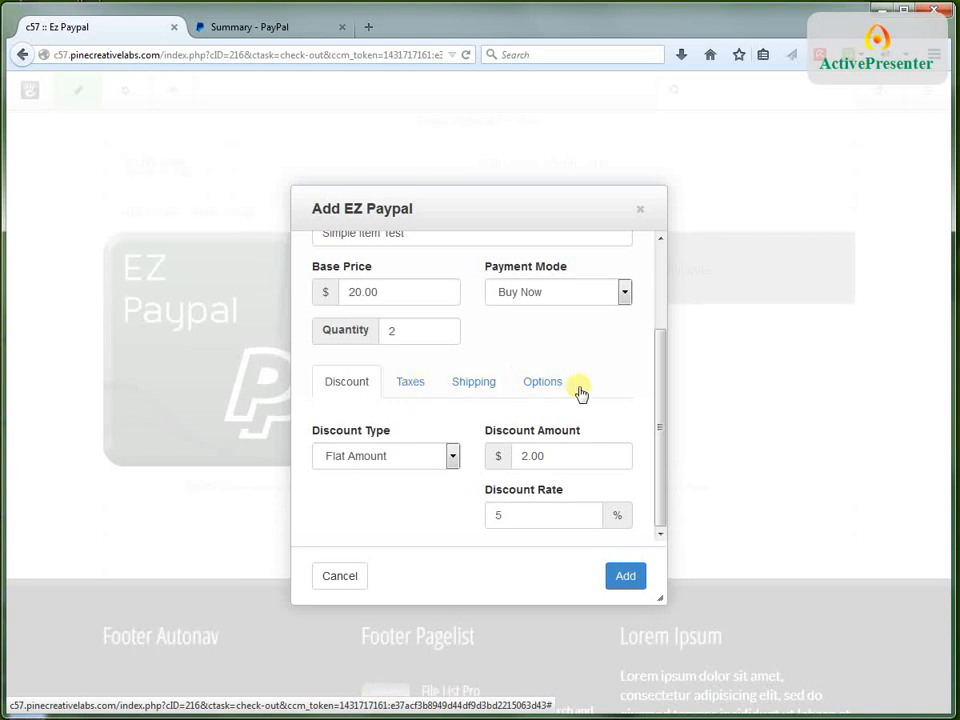
pyautogui.click(411, 384)
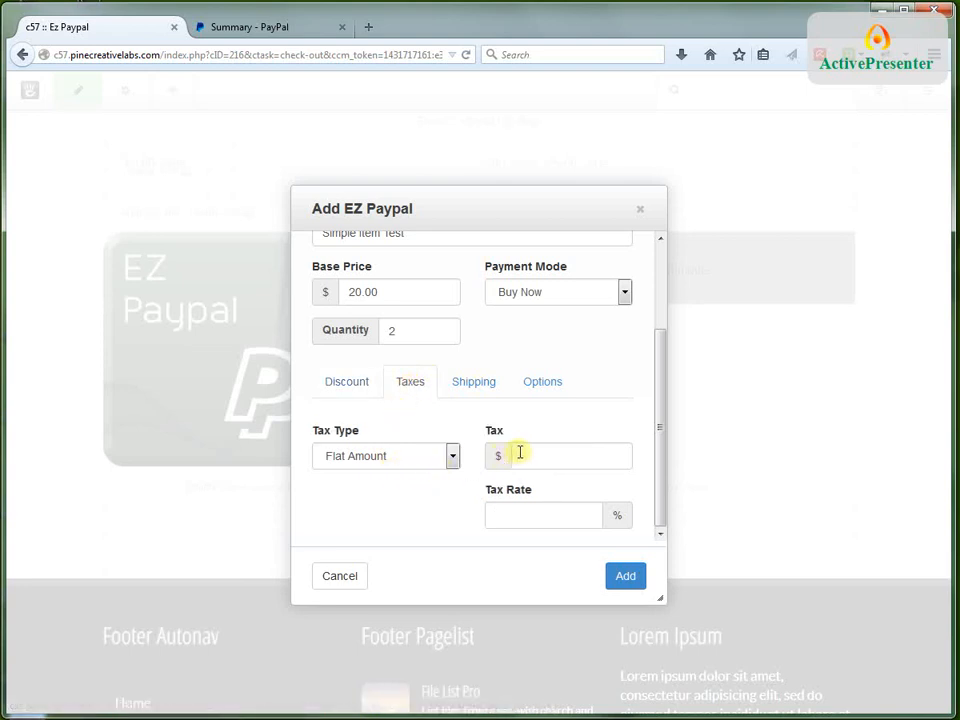
pyautogui.click(358, 386)
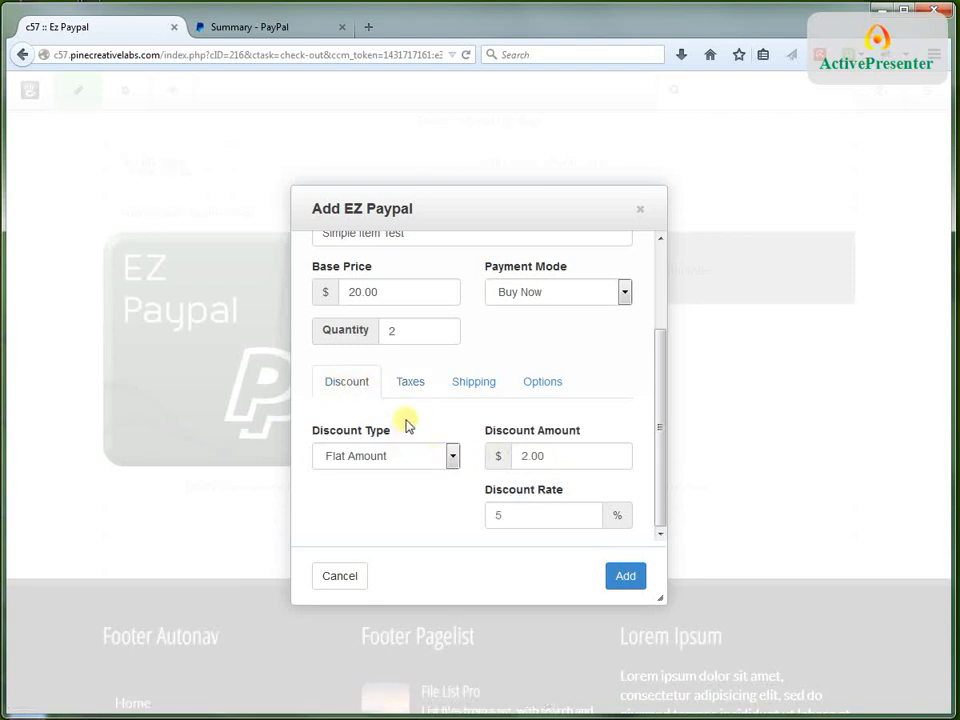
# Set the item's flat tax amount to $1.00 and clear the tax rate
pyautogui.click(420, 386)
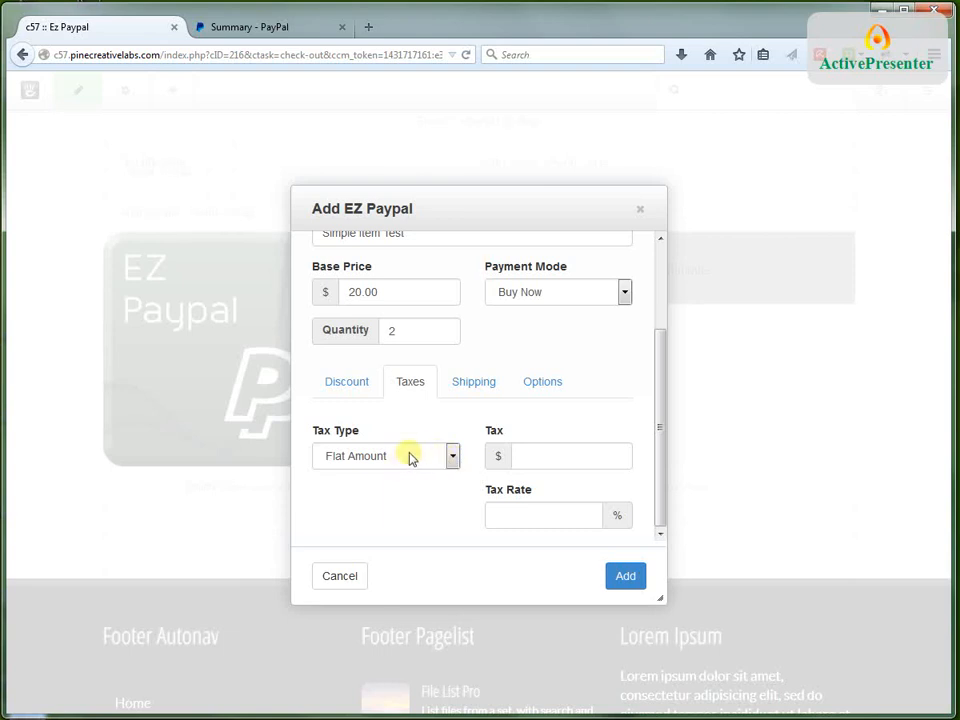
pyautogui.click(542, 453)
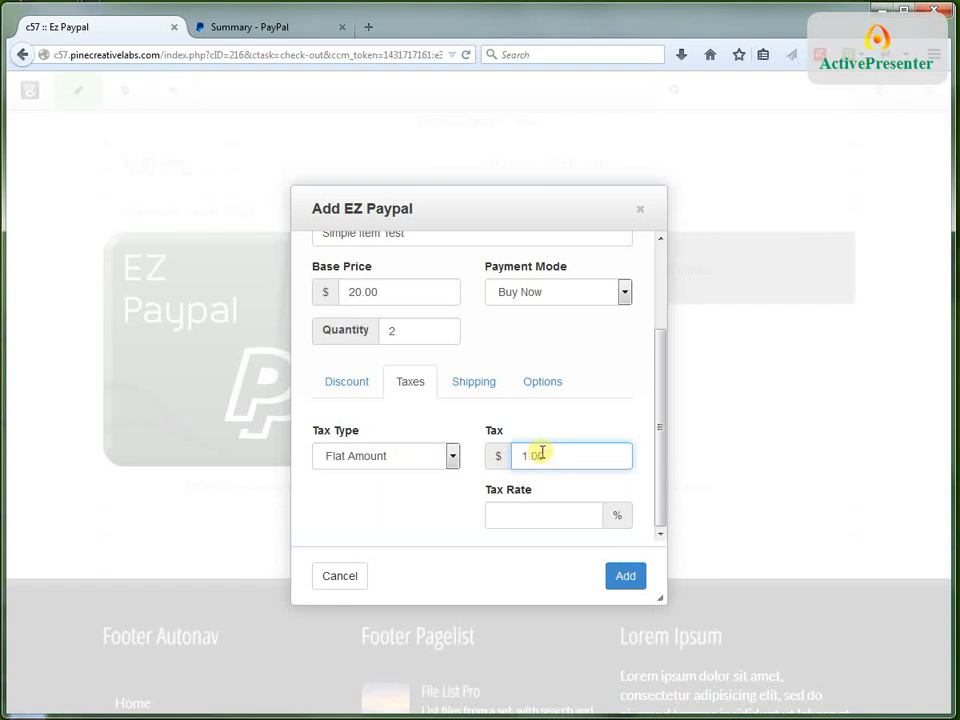
pyautogui.write('1.00')
pyautogui.click(499, 514)
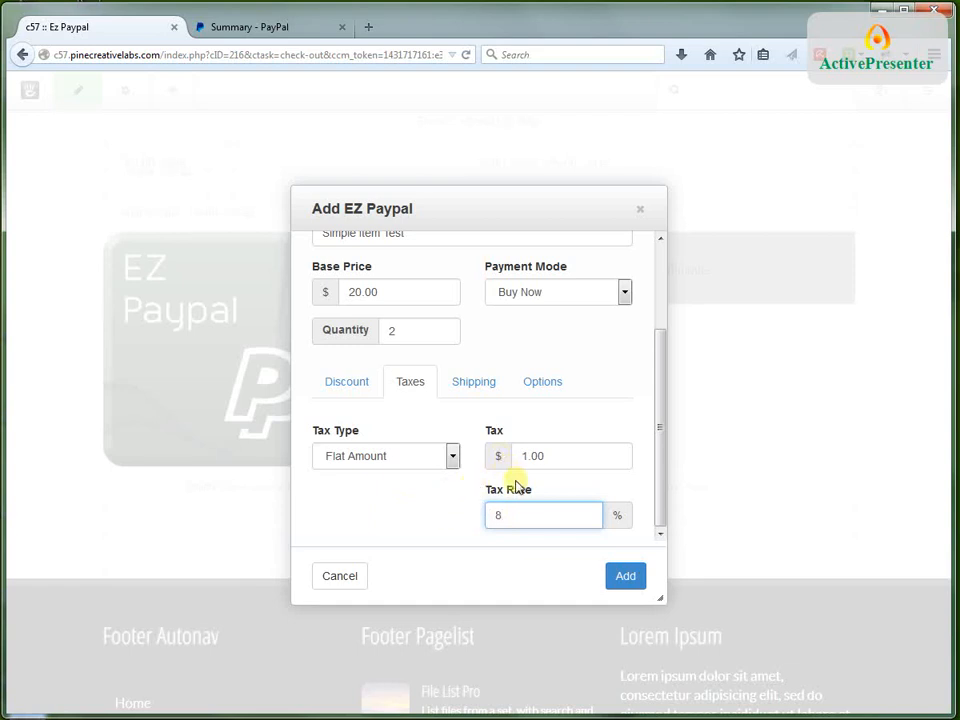
pyautogui.press('BackSpace')
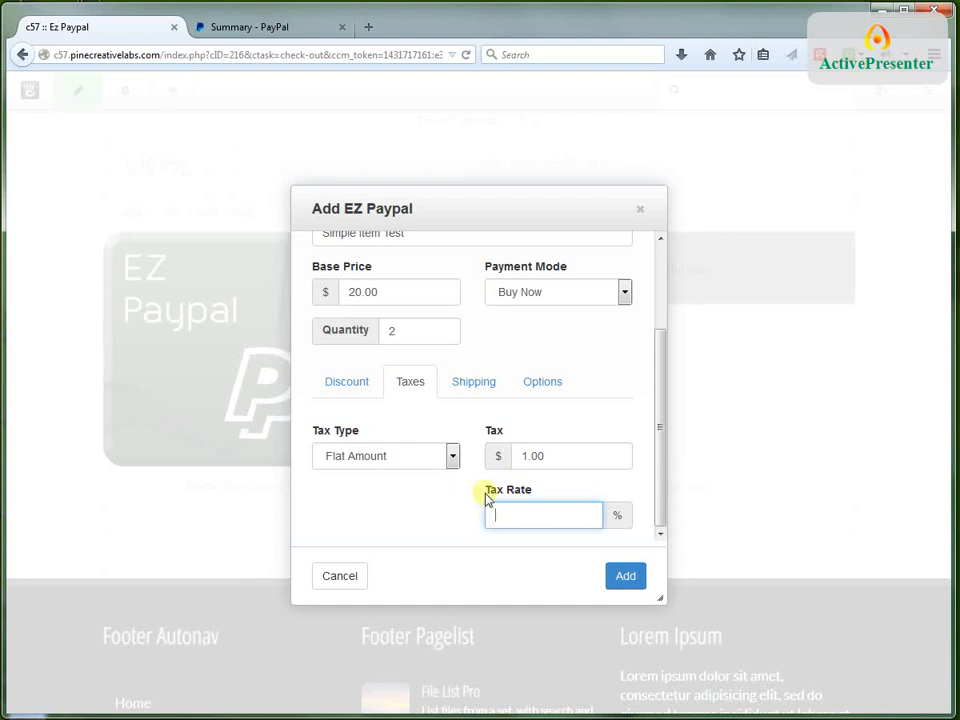
# Set the item's shipping cost to $3.00 and the additional shipping cost to $0.50
pyautogui.click(473, 386)
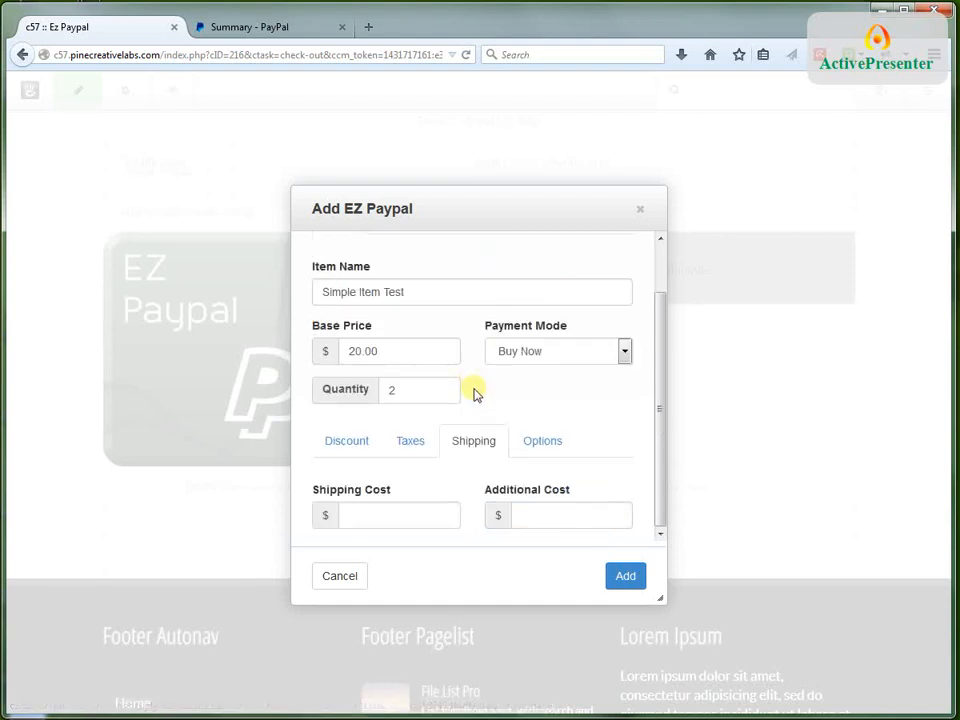
pyautogui.click(360, 515)
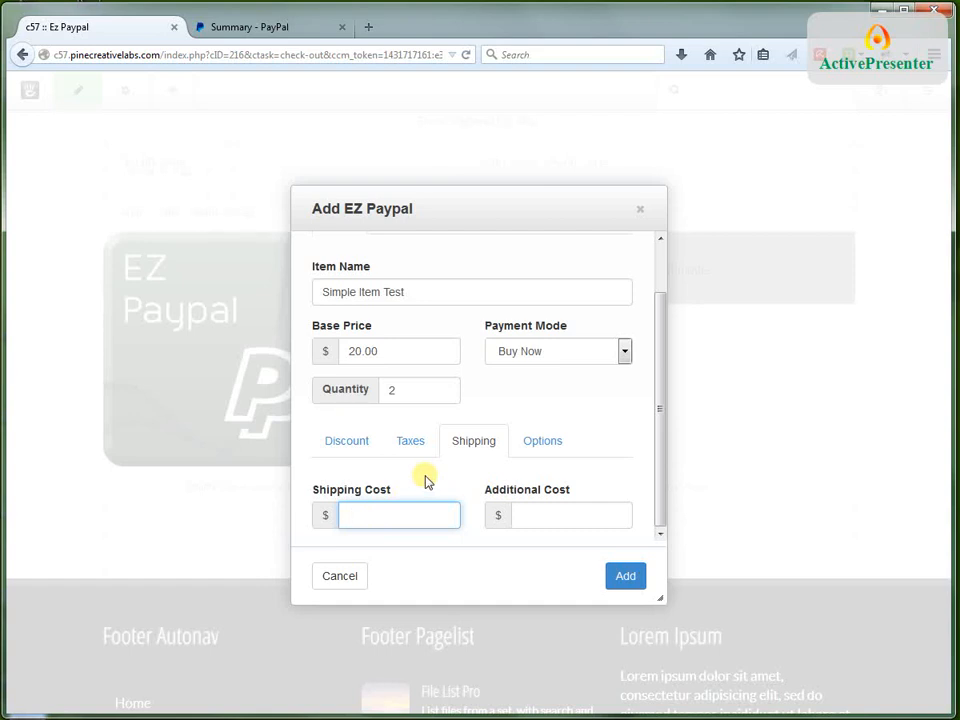
pyautogui.write('.00')
pyautogui.click(527, 514)
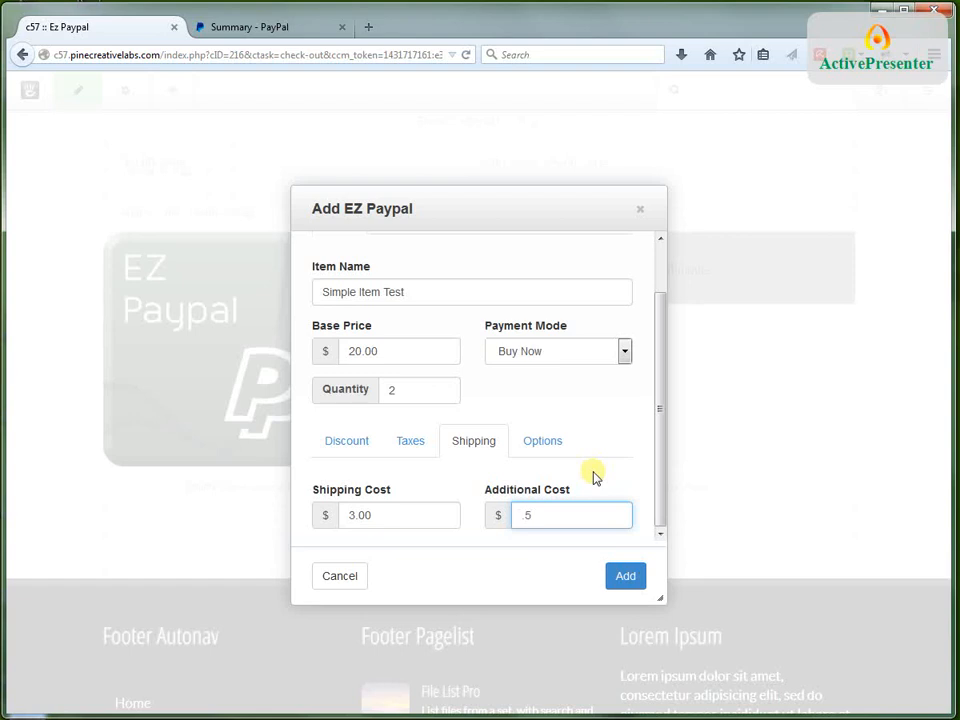
pyautogui.click(521, 519)
pyautogui.write('0.5')
pyautogui.click(560, 519)
pyautogui.write('0')
pyautogui.click(548, 450)
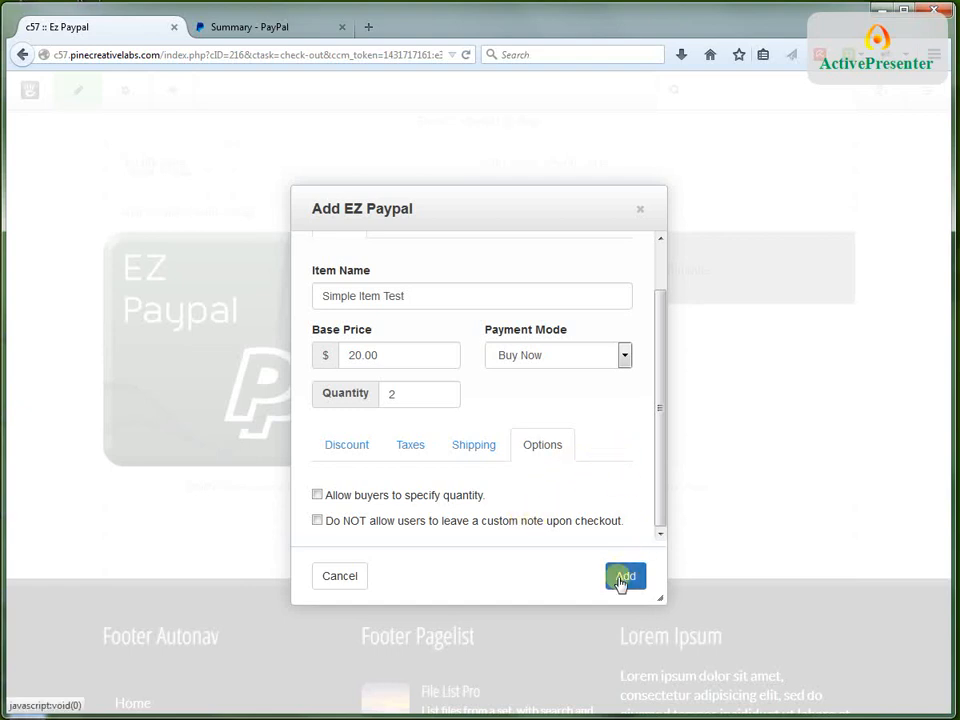
# Enter the seller's Paypal email address in the block's settings
pyautogui.scroll(1, 463, 357)
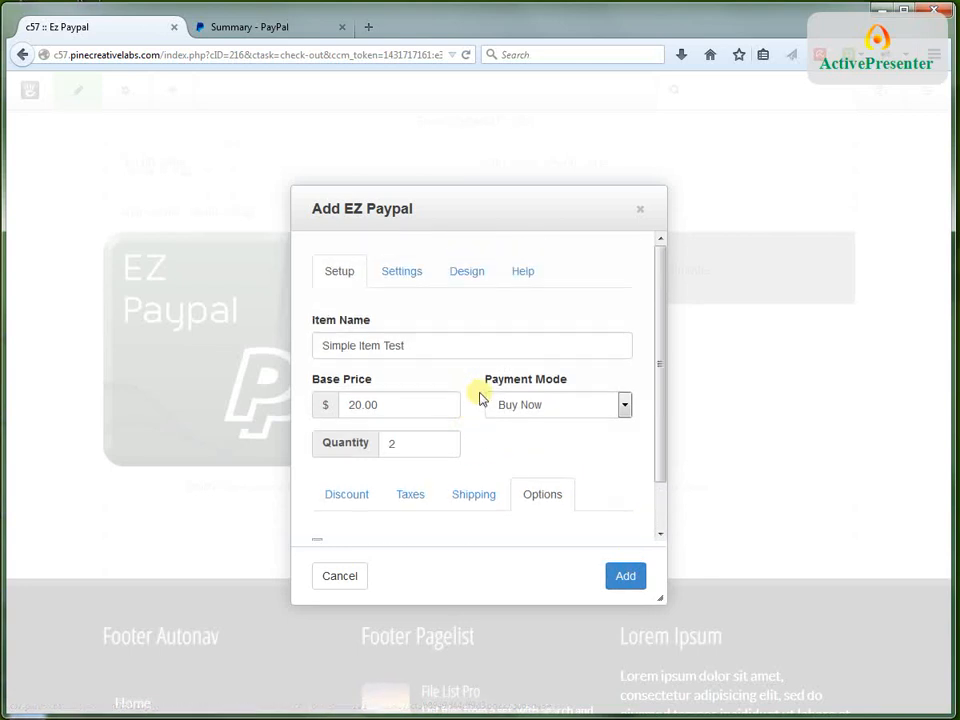
pyautogui.click(402, 276)
pyautogui.click(408, 340)
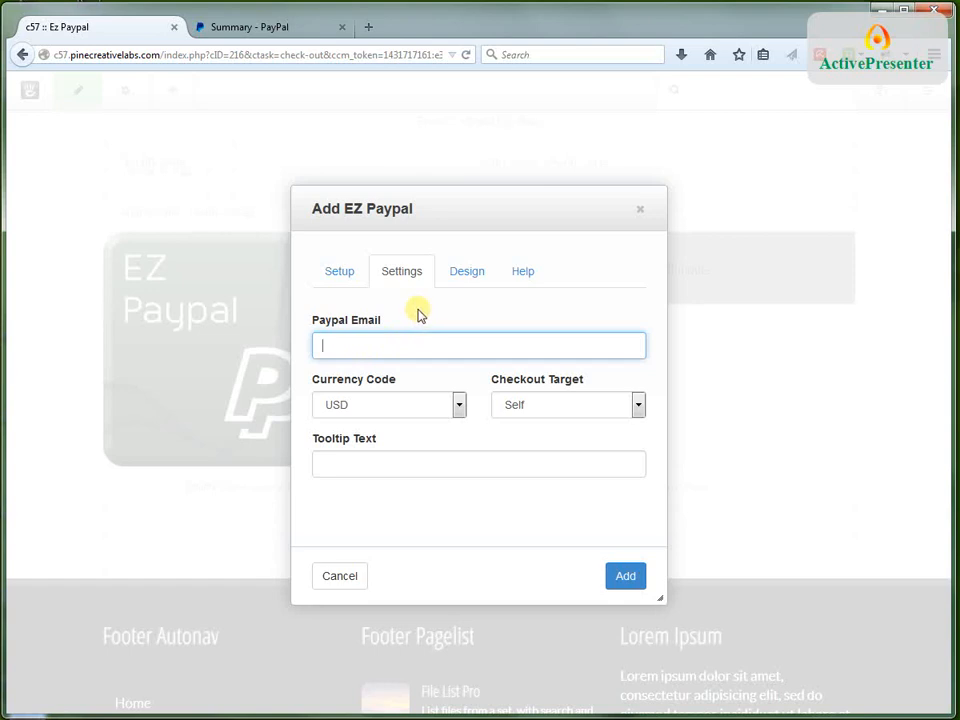
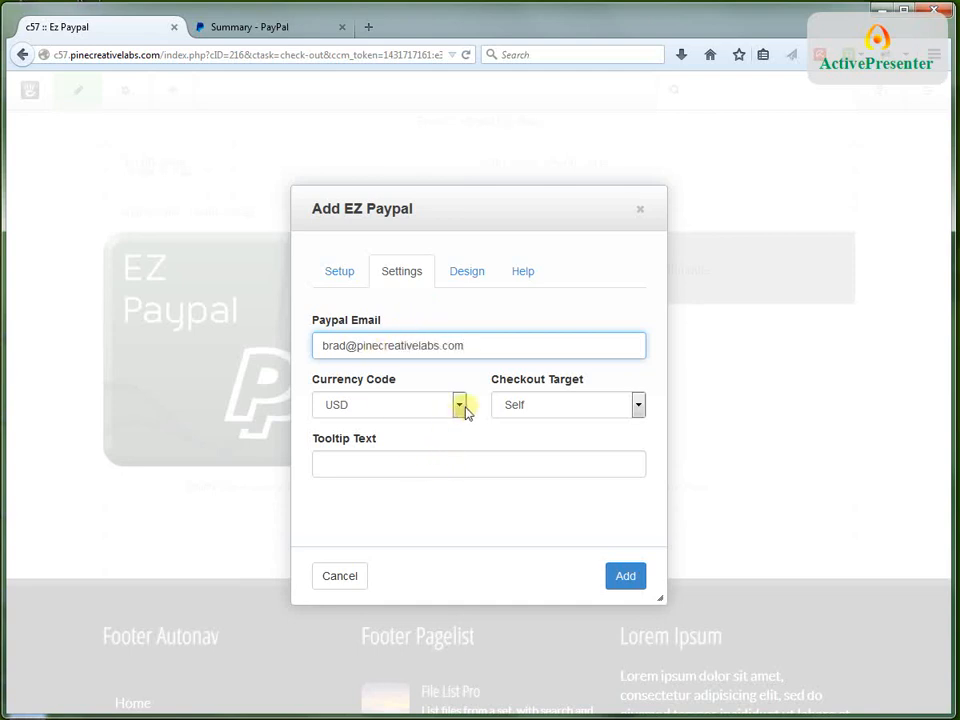
# Set the checkout target to Blank and look through the available currency codes
pyautogui.click(554, 409)
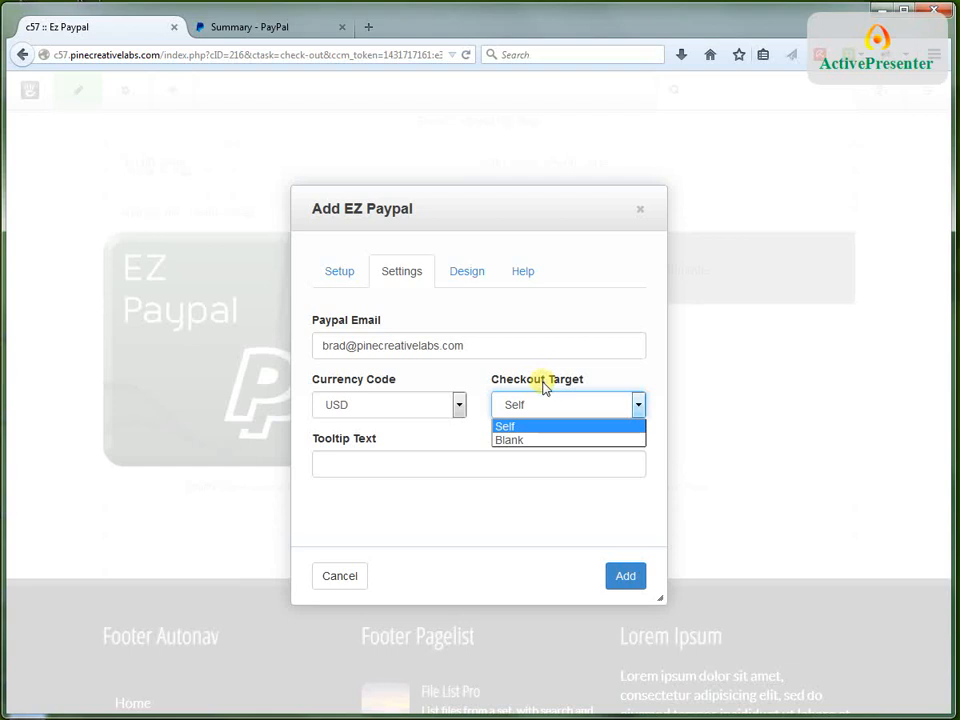
pyautogui.click(510, 441)
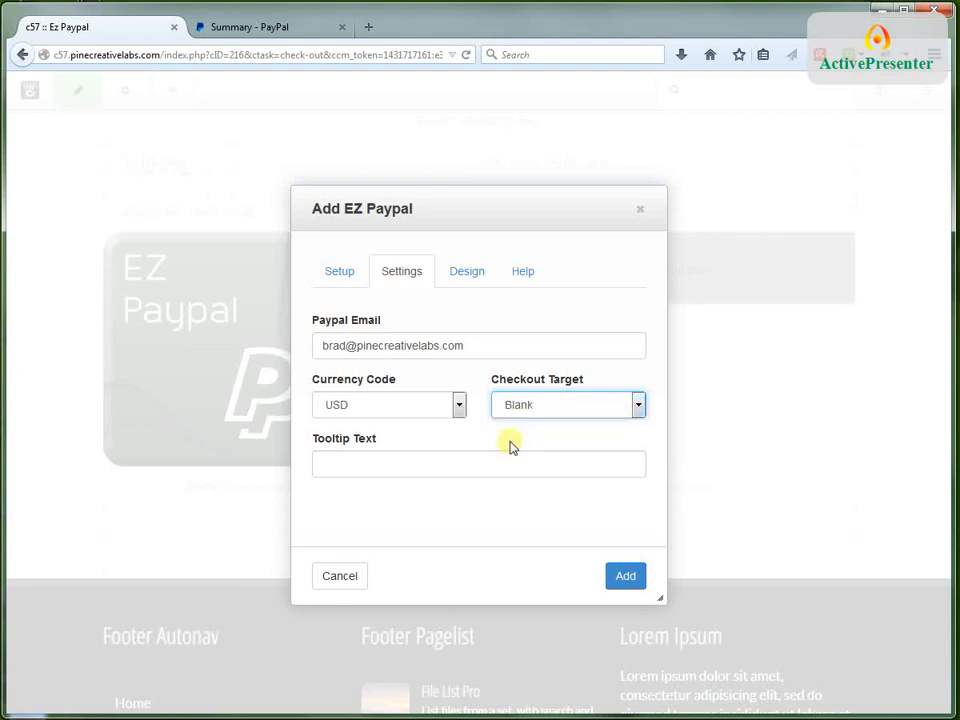
pyautogui.click(457, 405)
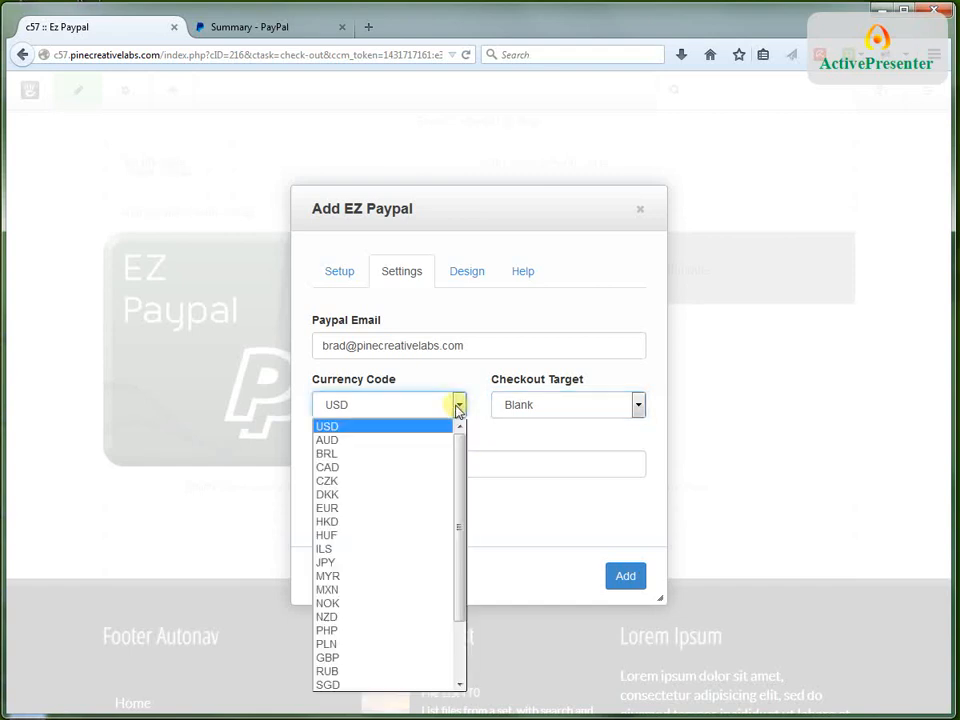
pyautogui.moveTo(460, 466); pyautogui.dragTo(466, 441)
pyautogui.click(476, 406)
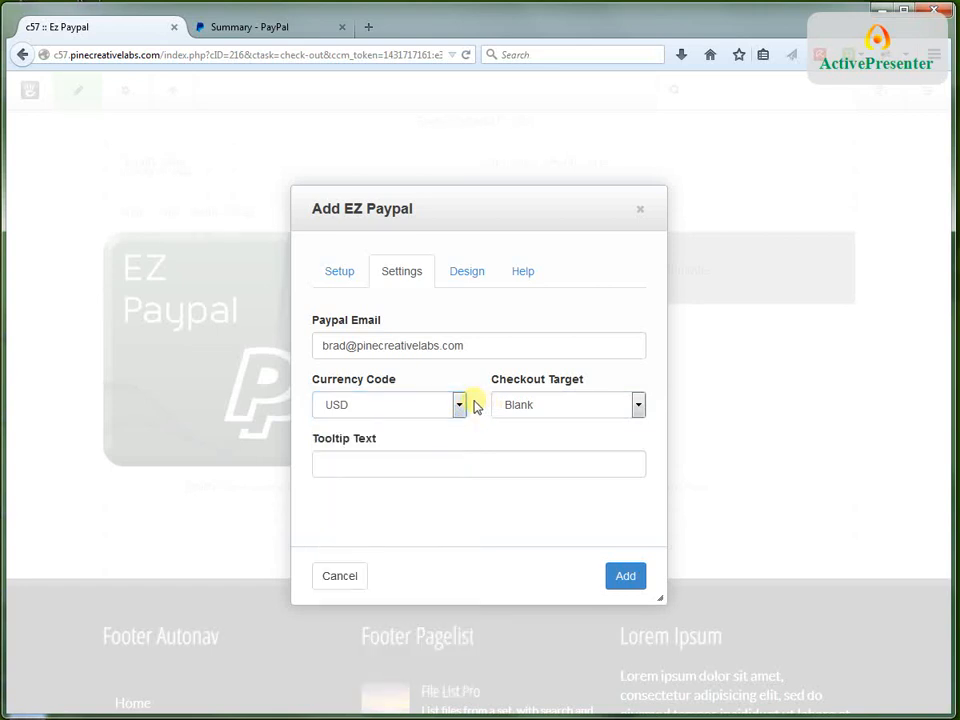
# Set the block's tooltip text to "Custom note." and its button label to "Buy Now"
pyautogui.click(372, 455)
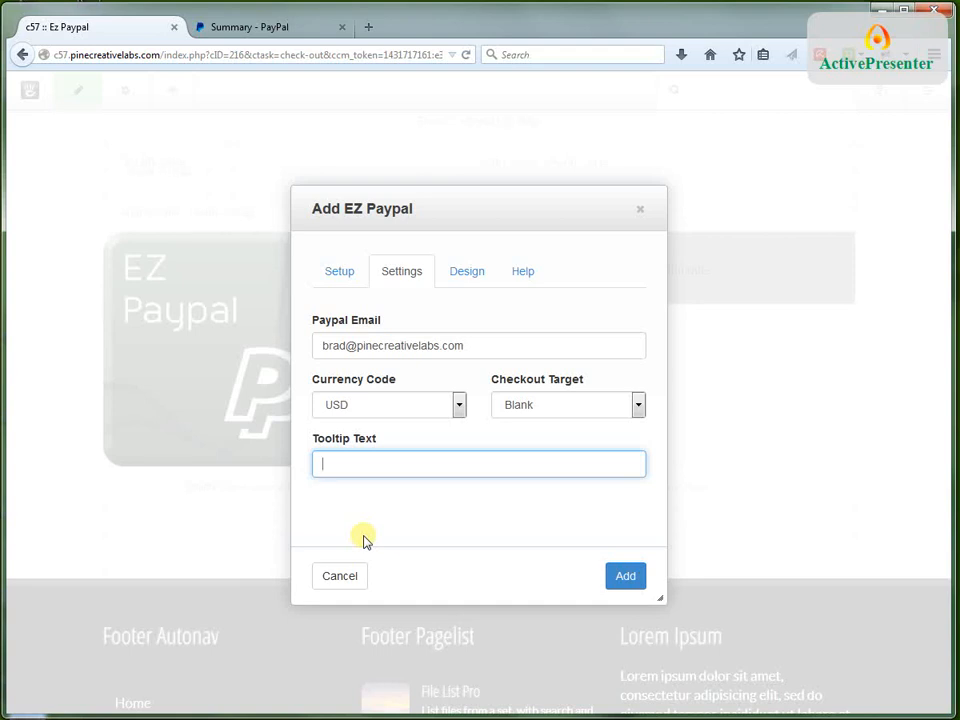
pyautogui.write('Custom note.')
pyautogui.click(479, 280)
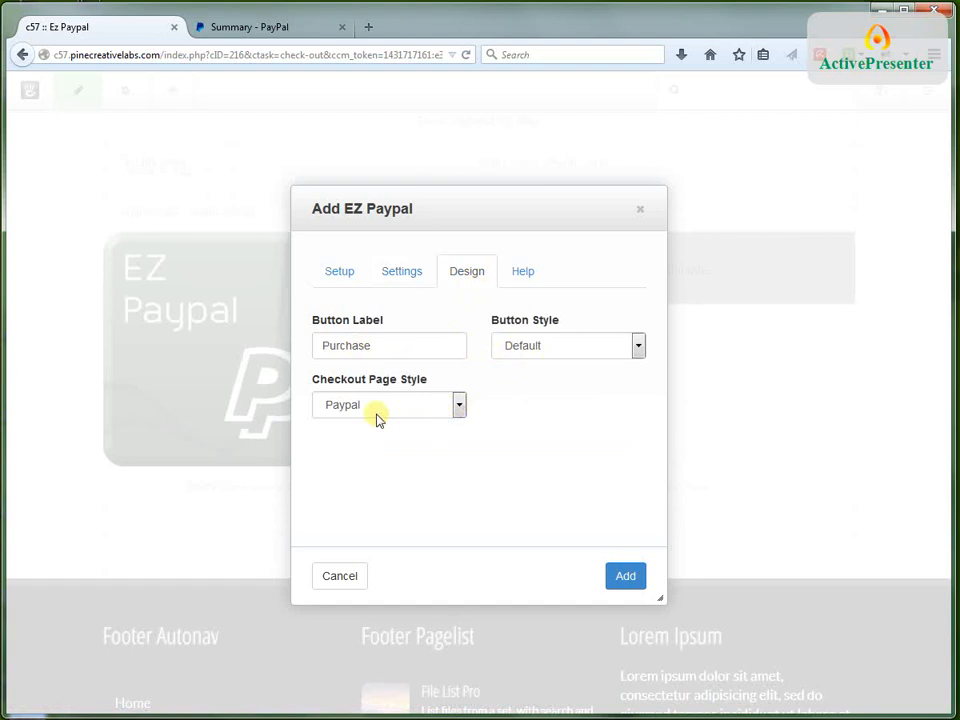
pyautogui.click(376, 345)
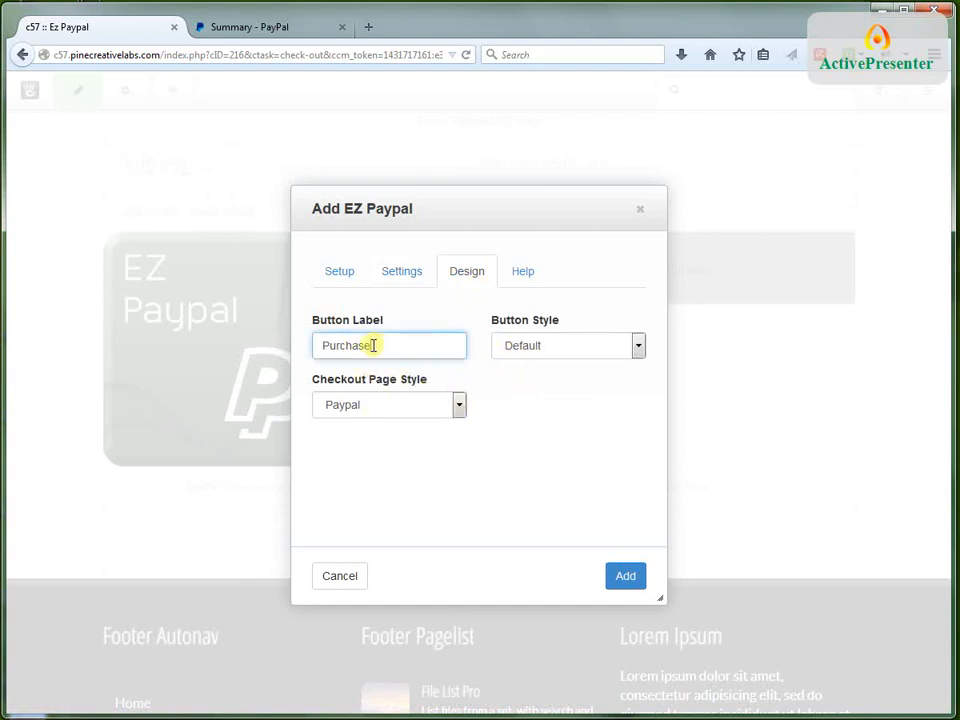
pyautogui.moveTo(375, 344); pyautogui.dragTo(326, 347)
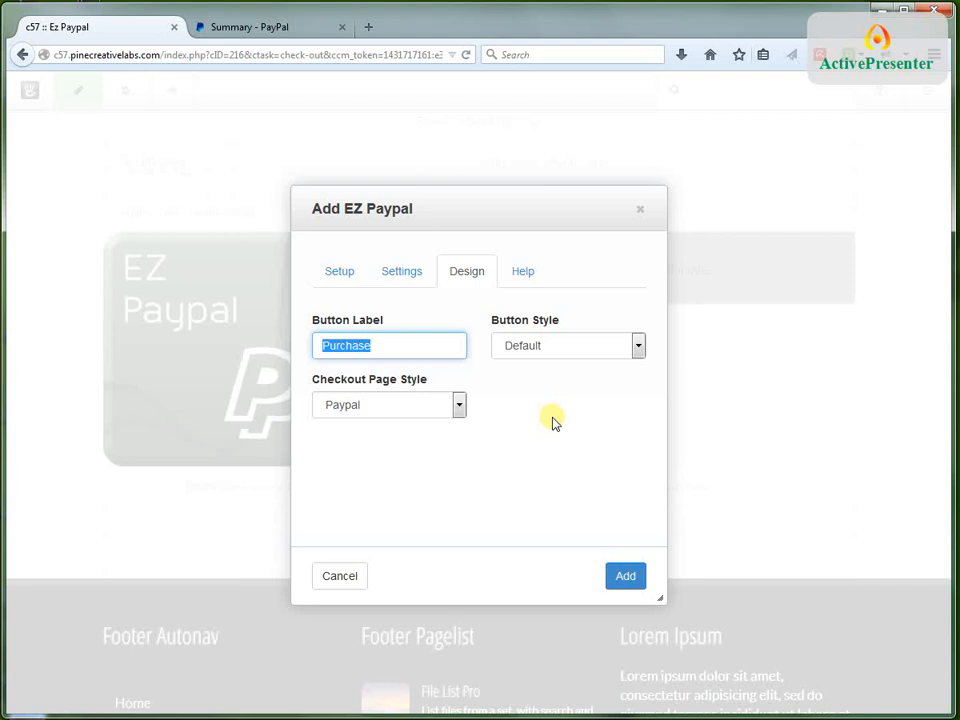
pyautogui.write('Buy Now')
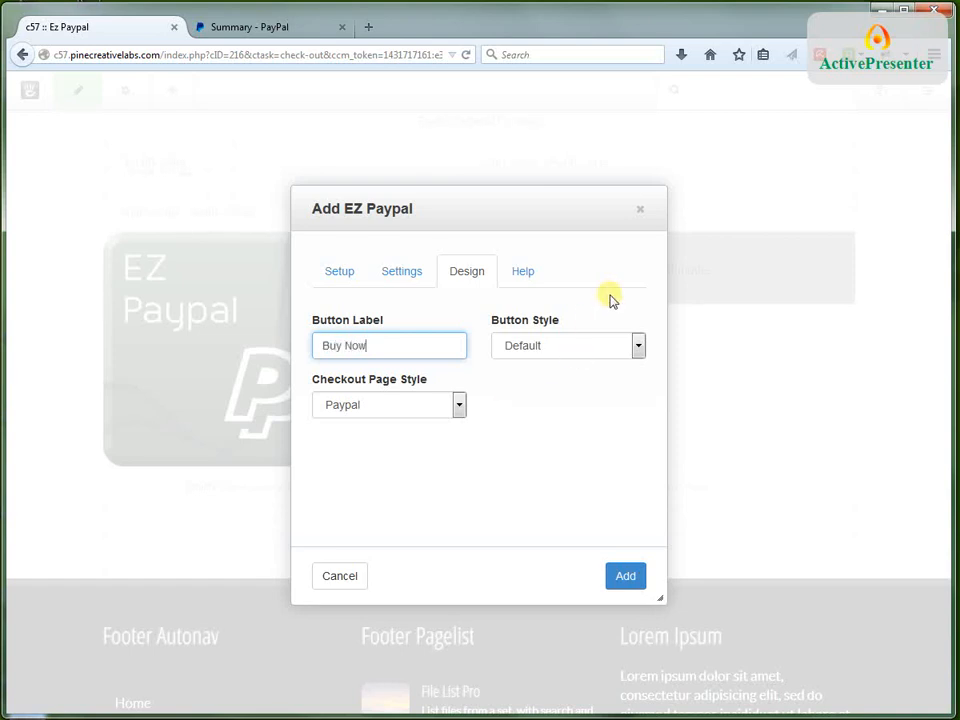
# Look through the button styles, try the Primary checkout page style, and restore the Paypal style
pyautogui.click(587, 350)
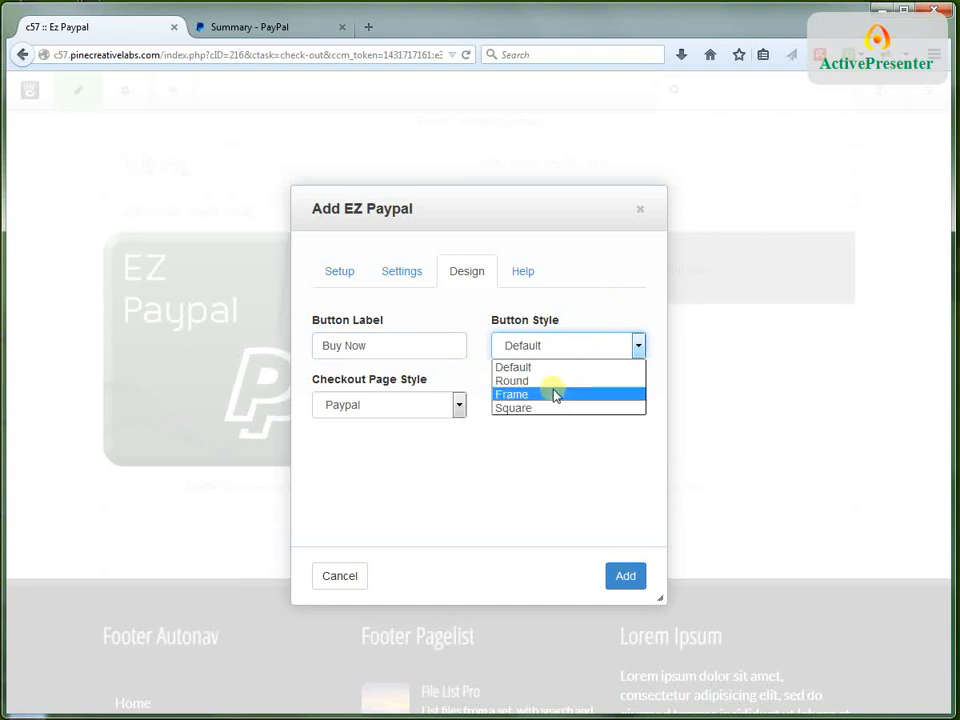
pyautogui.click(466, 320)
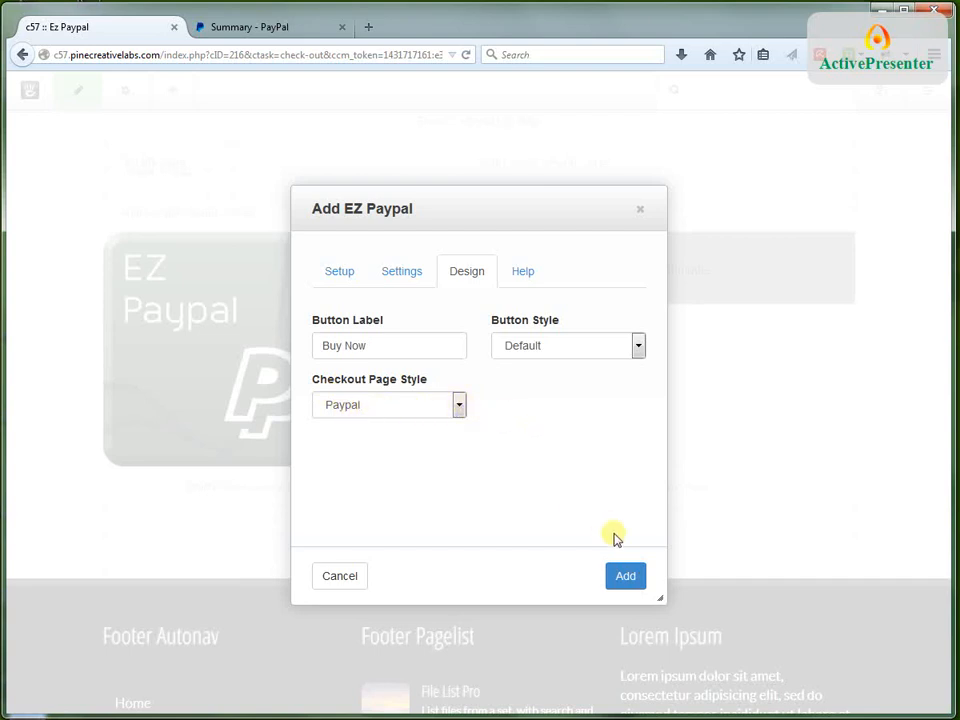
pyautogui.click(460, 404)
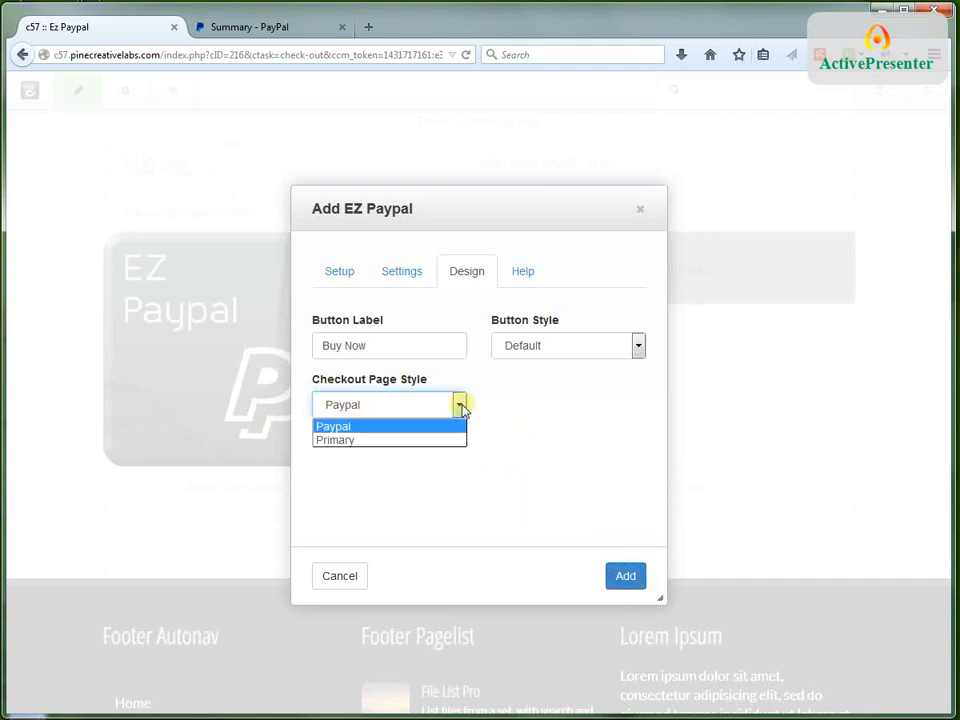
pyautogui.click(340, 440)
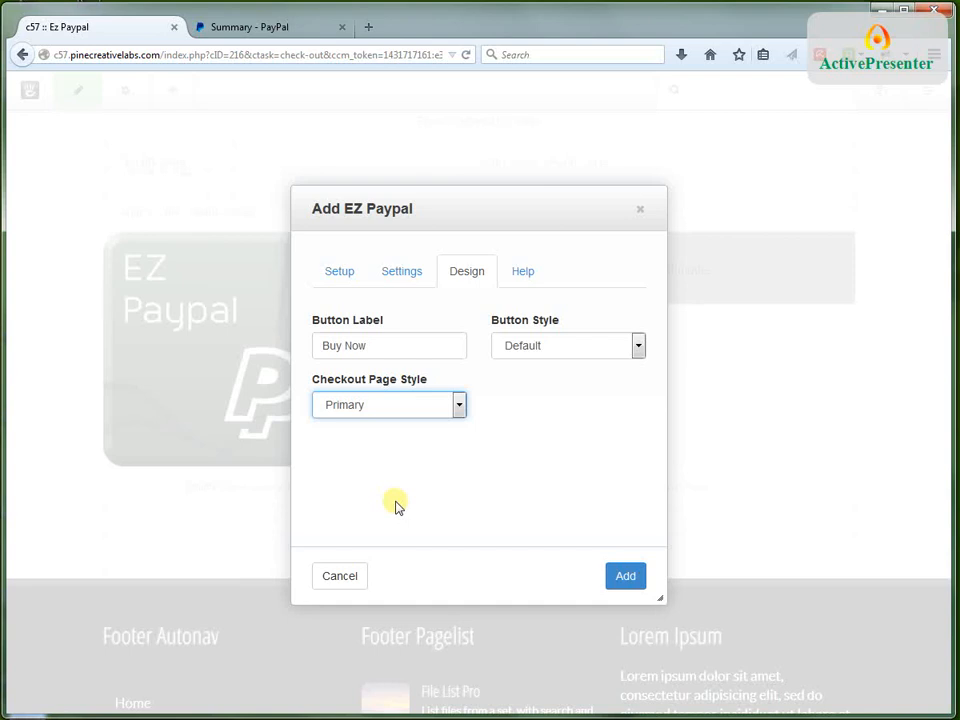
pyautogui.click(461, 405)
pyautogui.click(388, 428)
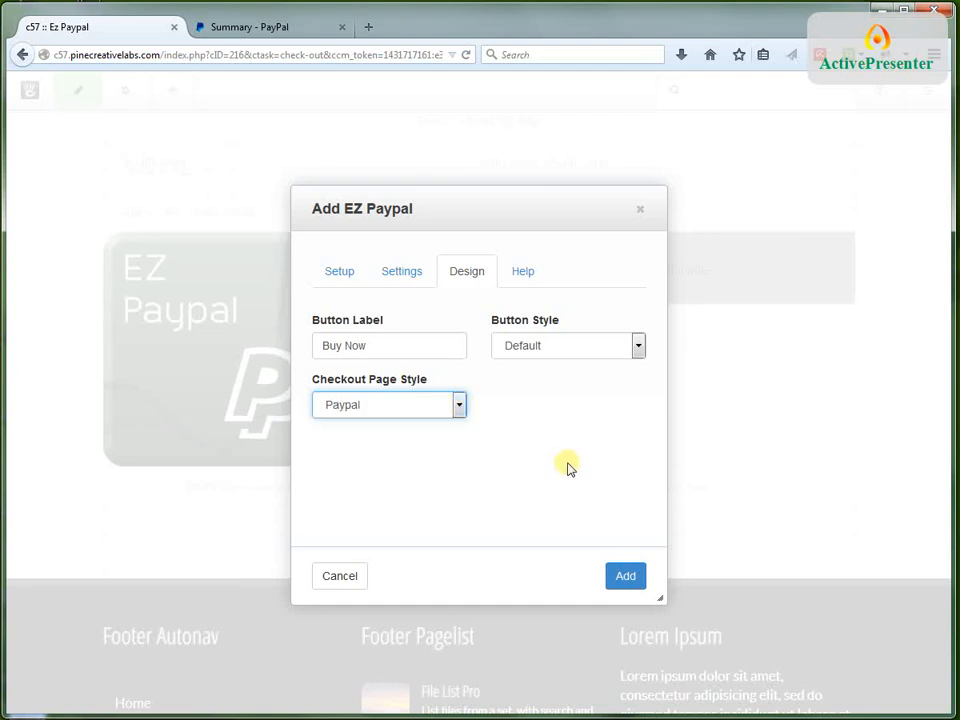
# Add the configured EZ Paypal block to the page and delete the older EZ Paypal block above it
pyautogui.click(626, 577)
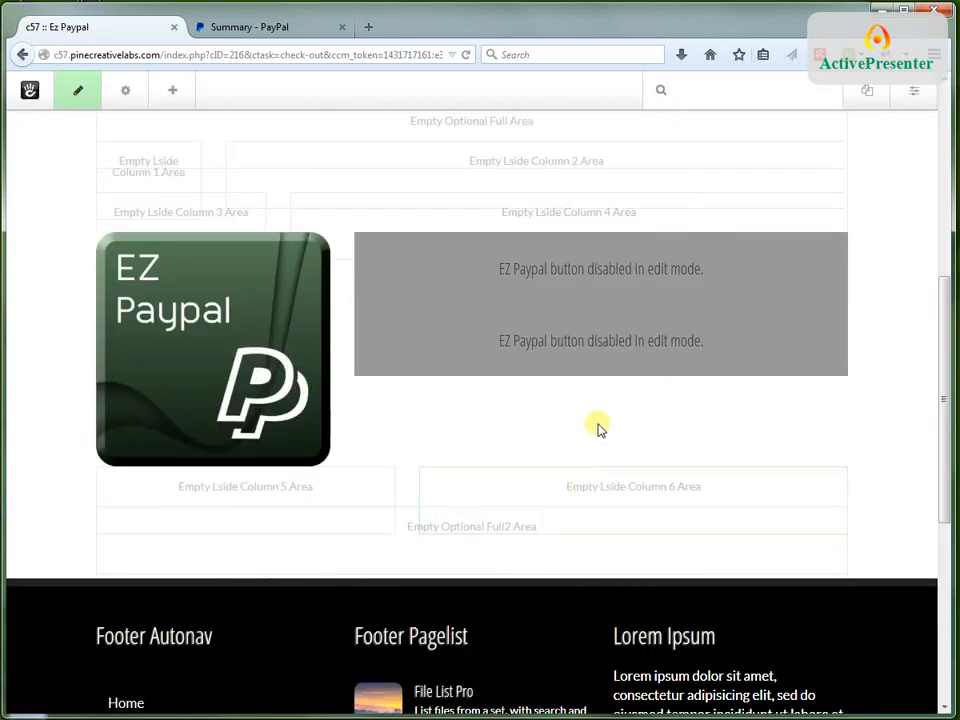
pyautogui.click(407, 258)
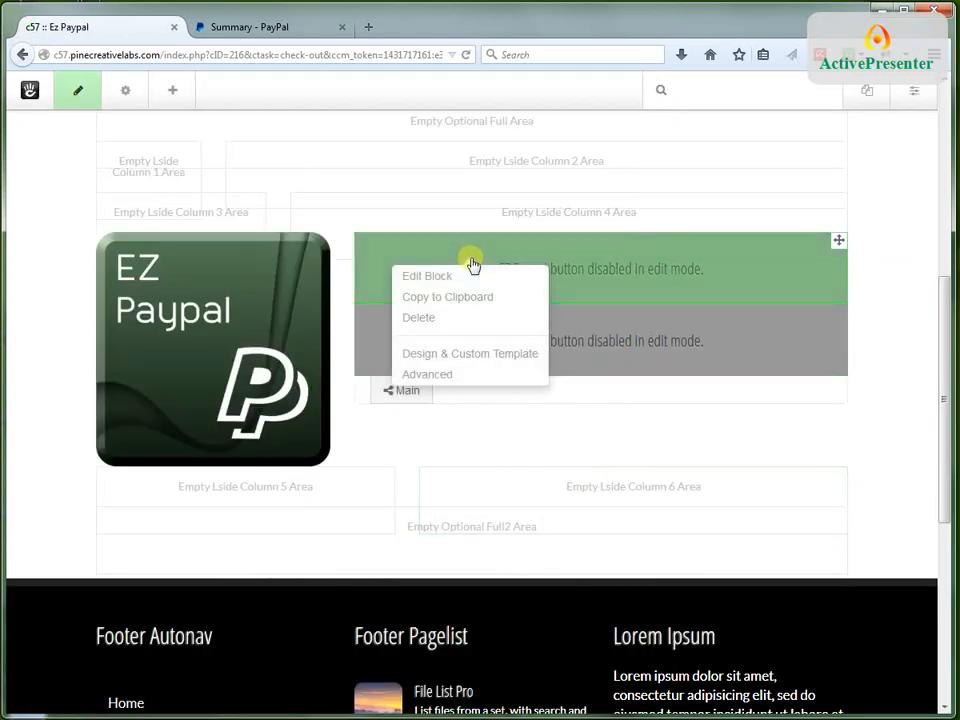
pyautogui.click(417, 318)
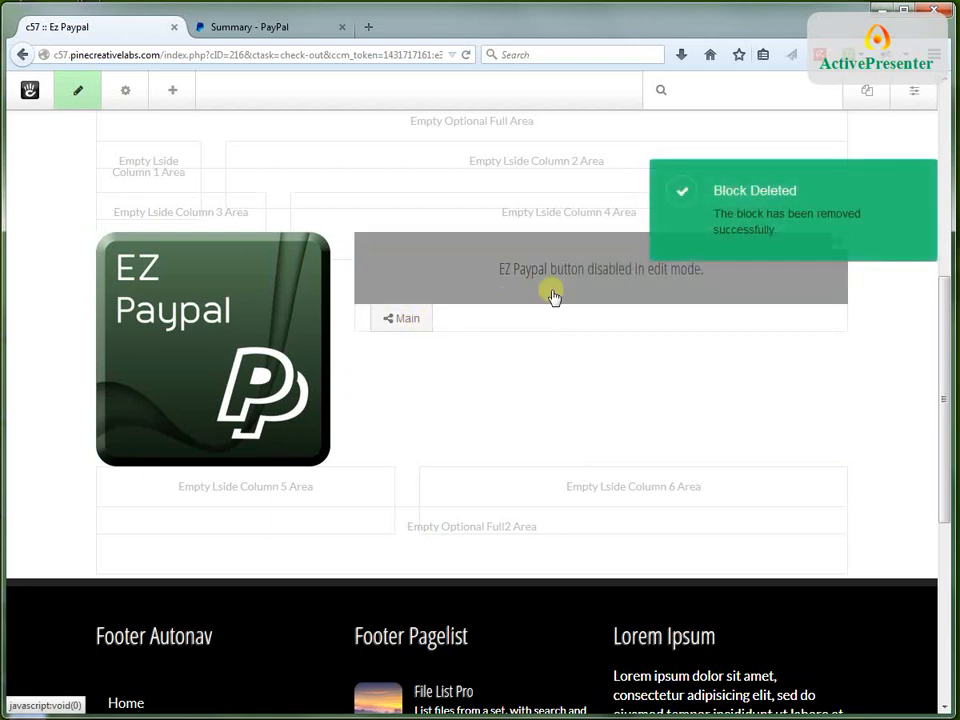
# Publish the page changes and test the Buy Now button to review the order summary on the PayPal checkout page
pyautogui.click(84, 95)
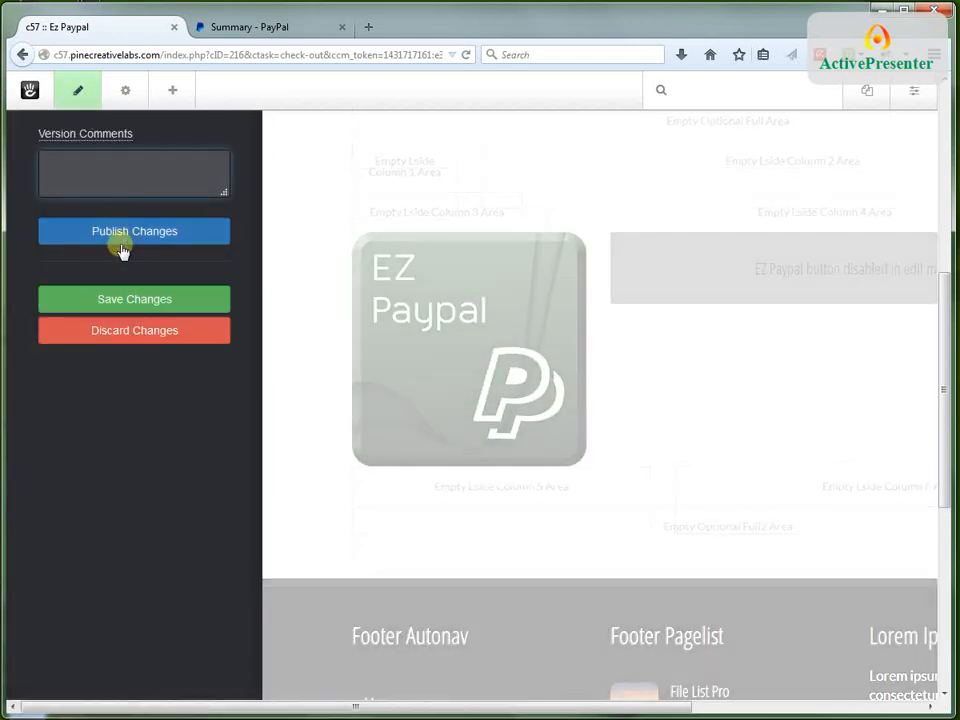
pyautogui.click(124, 236)
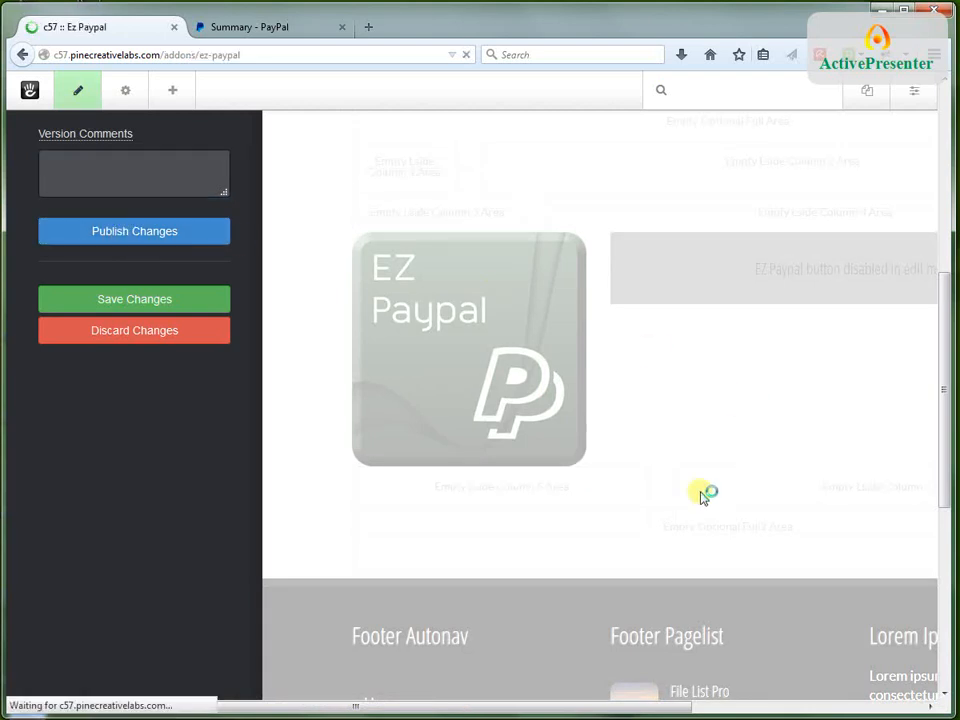
pyautogui.scroll(-2, 585, 510)
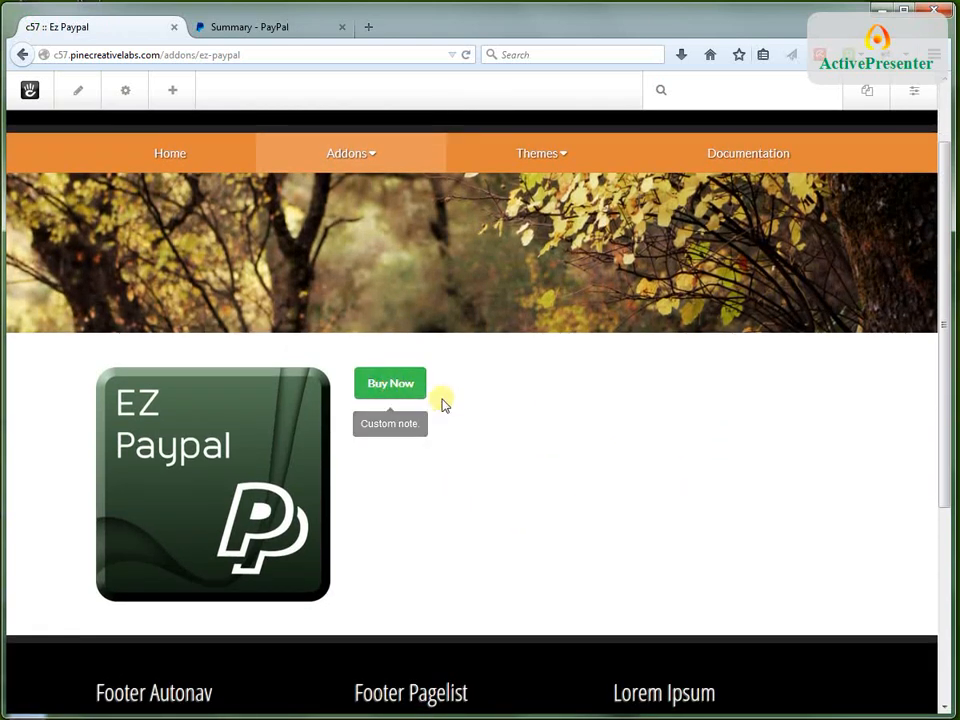
pyautogui.click(392, 387)
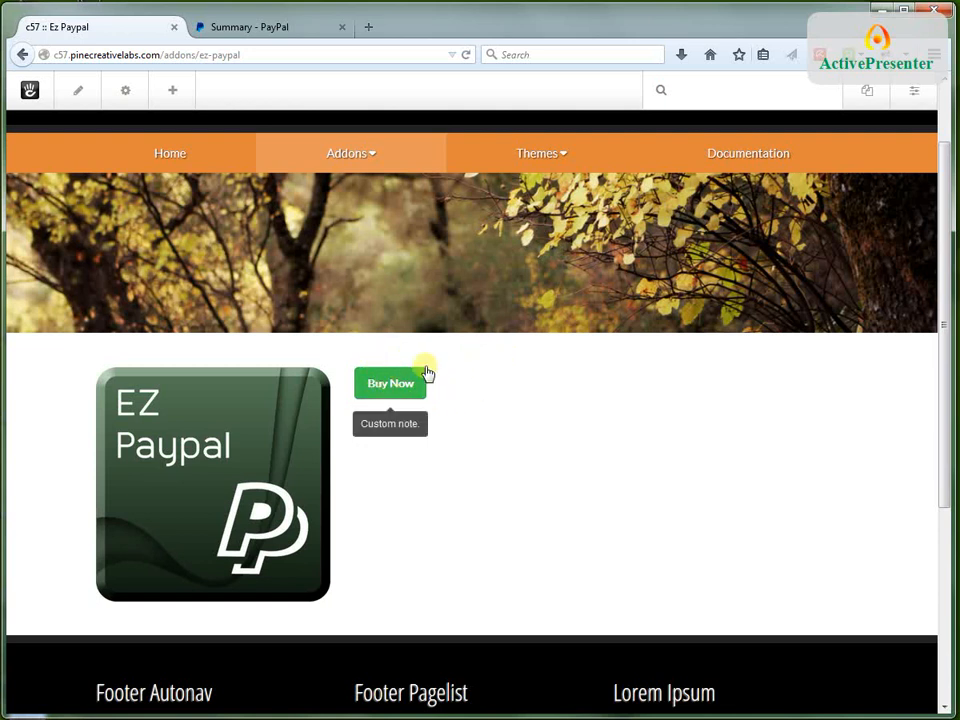
pyautogui.click(389, 390)
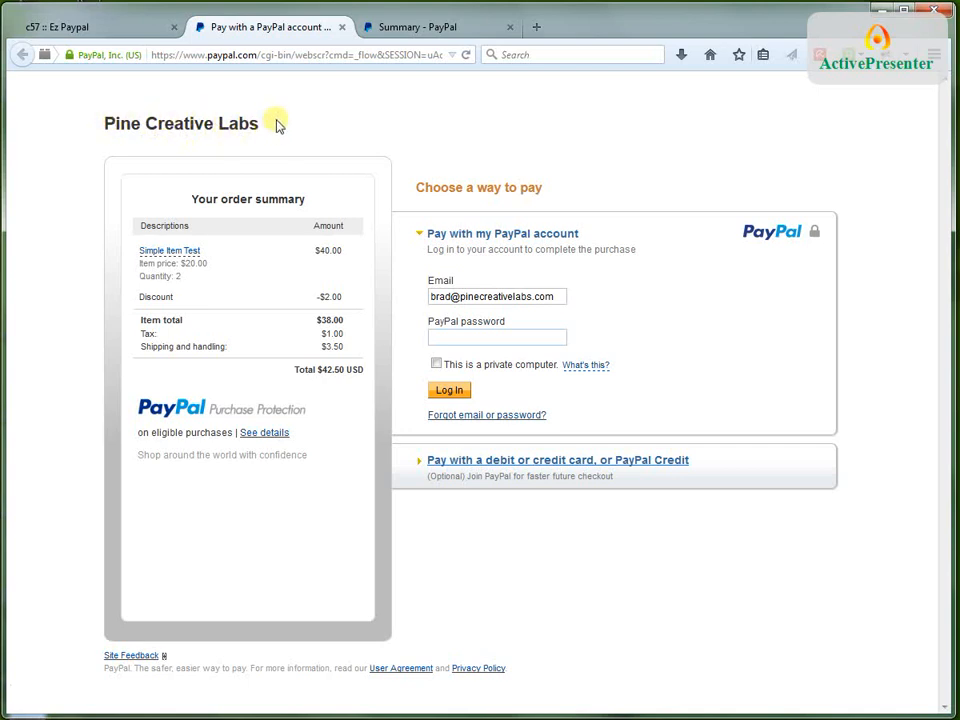
# Switch to the PayPal account page, open its profile and settings, and log in with the account password
pyautogui.click(397, 33)
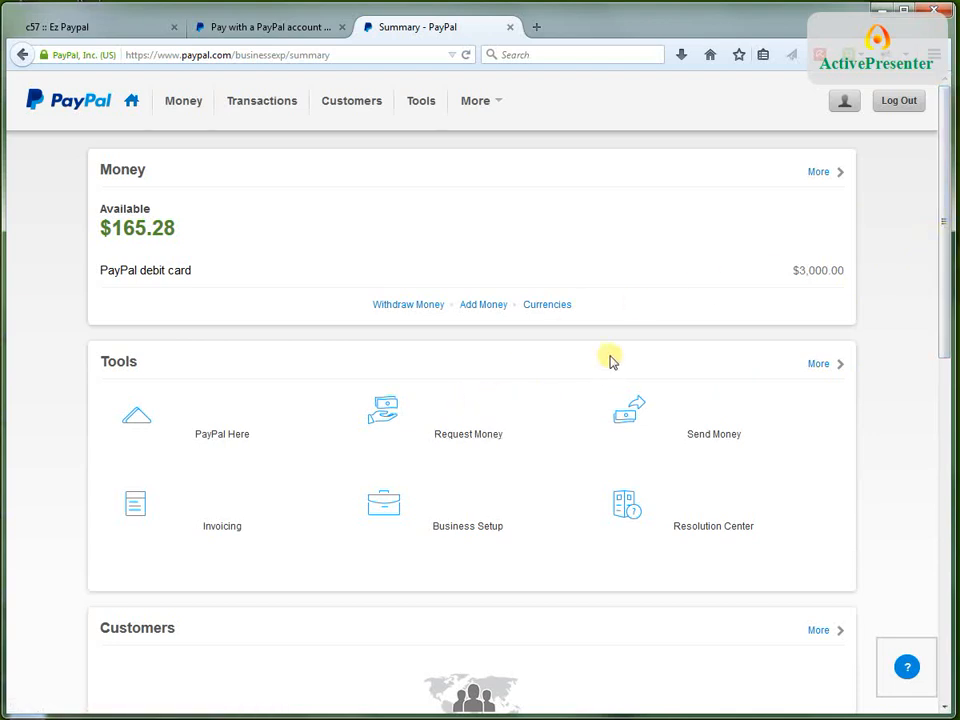
pyautogui.click(843, 104)
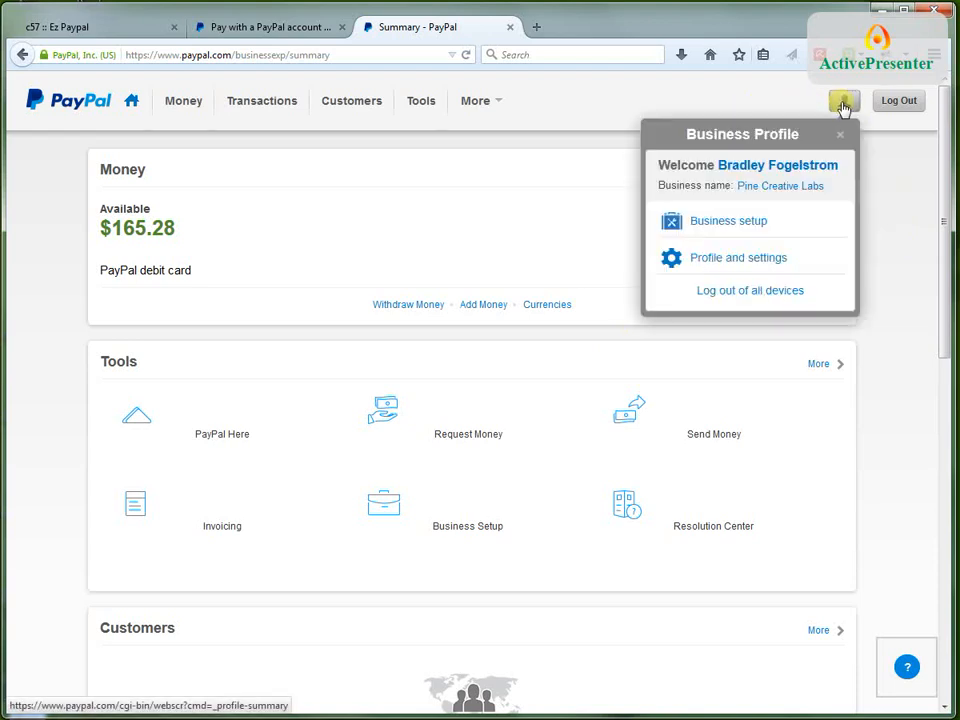
pyautogui.click(709, 260)
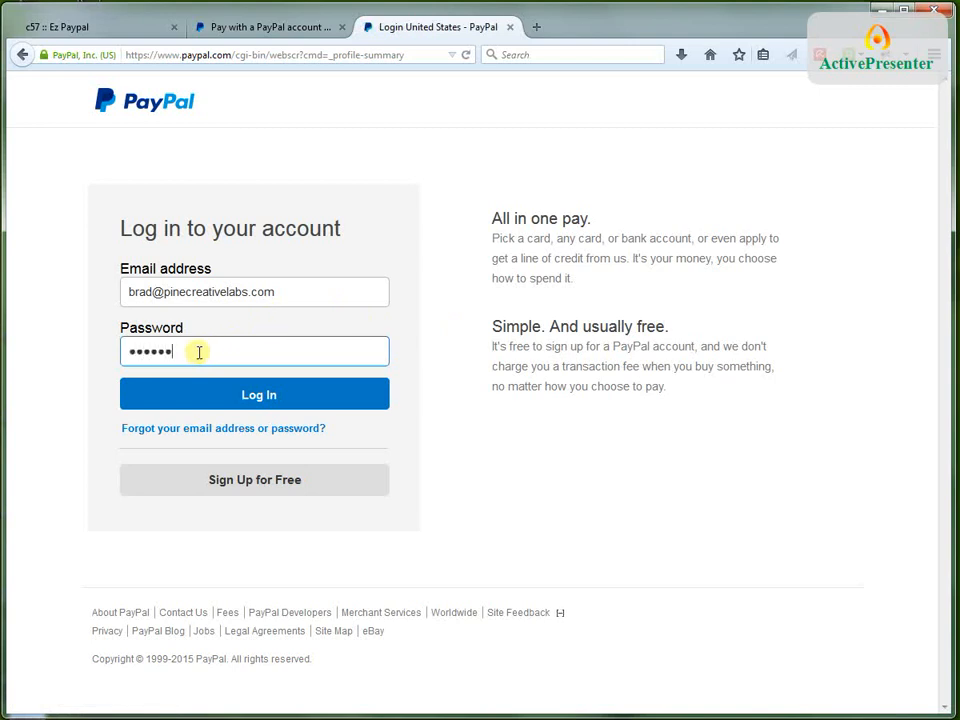
pyautogui.press('Return')
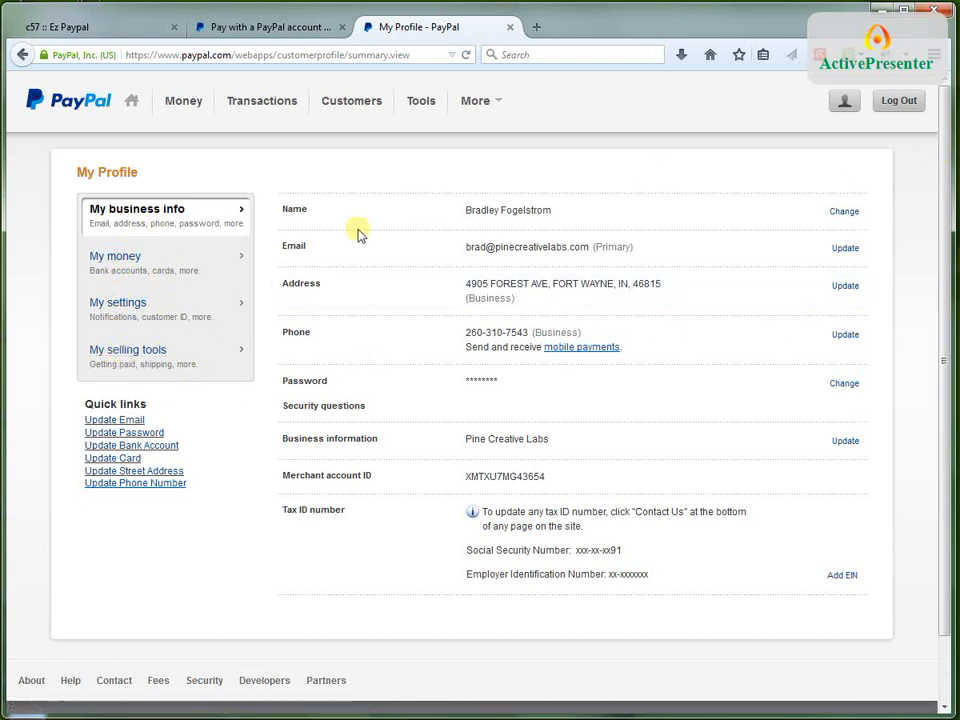
# Add a new custom payment page style from the PayPal selling tools and name it "Pine Creative Labs"
pyautogui.click(140, 358)
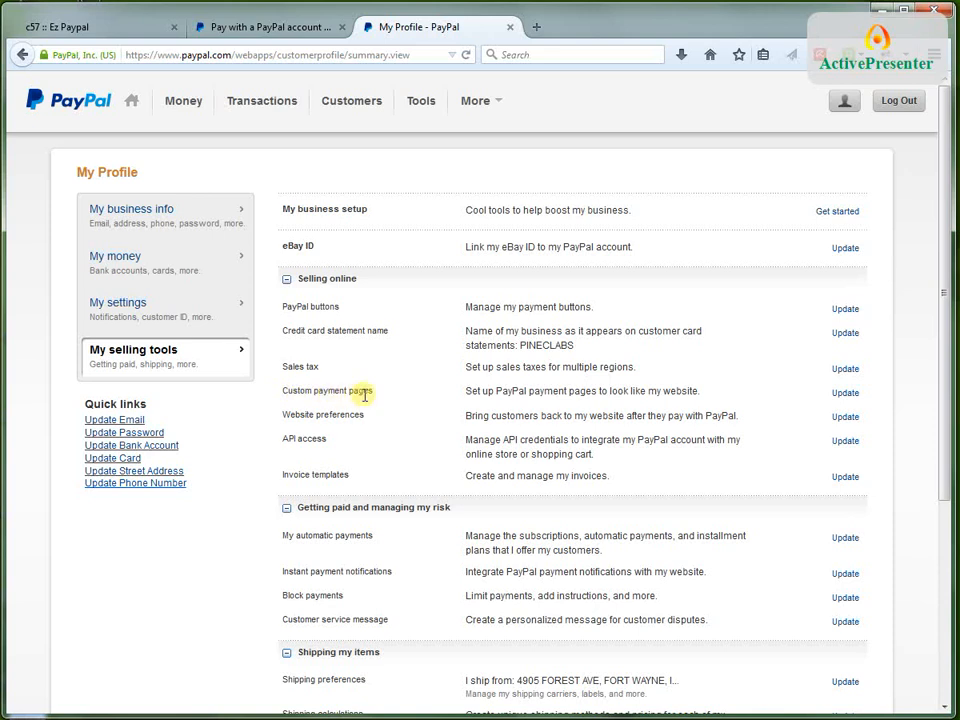
pyautogui.click(847, 394)
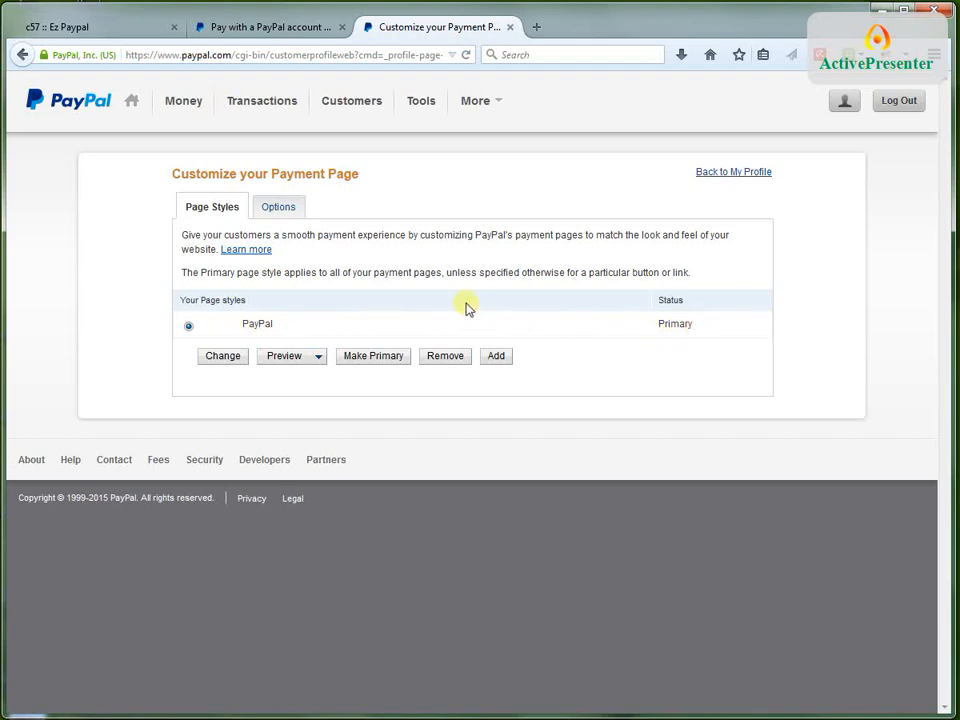
pyautogui.click(496, 357)
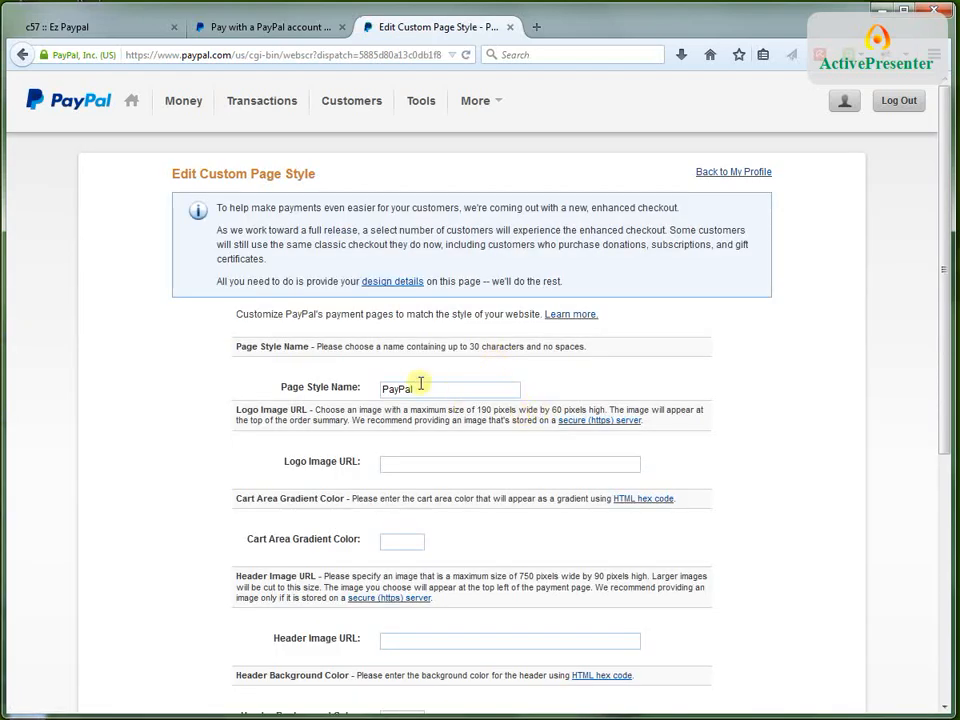
pyautogui.moveTo(414, 389); pyautogui.dragTo(369, 387)
pyautogui.write('P')
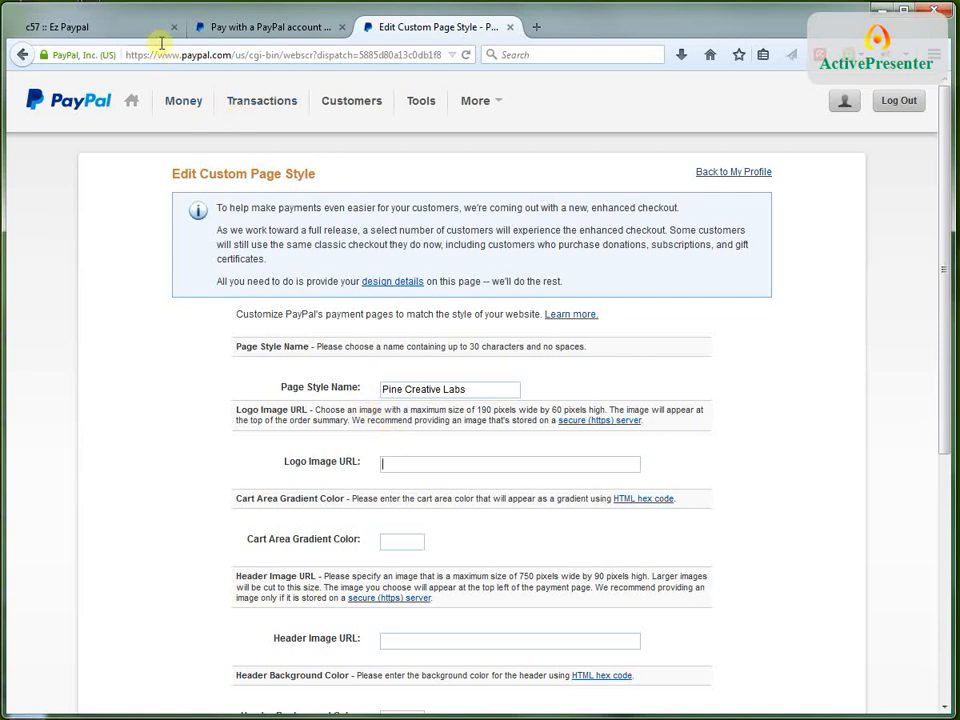
# Switch to the concrete5 site and copy the file URL of gclogo_shadow_white_sm.png from its properties in the File Manager
pyautogui.click(135, 29)
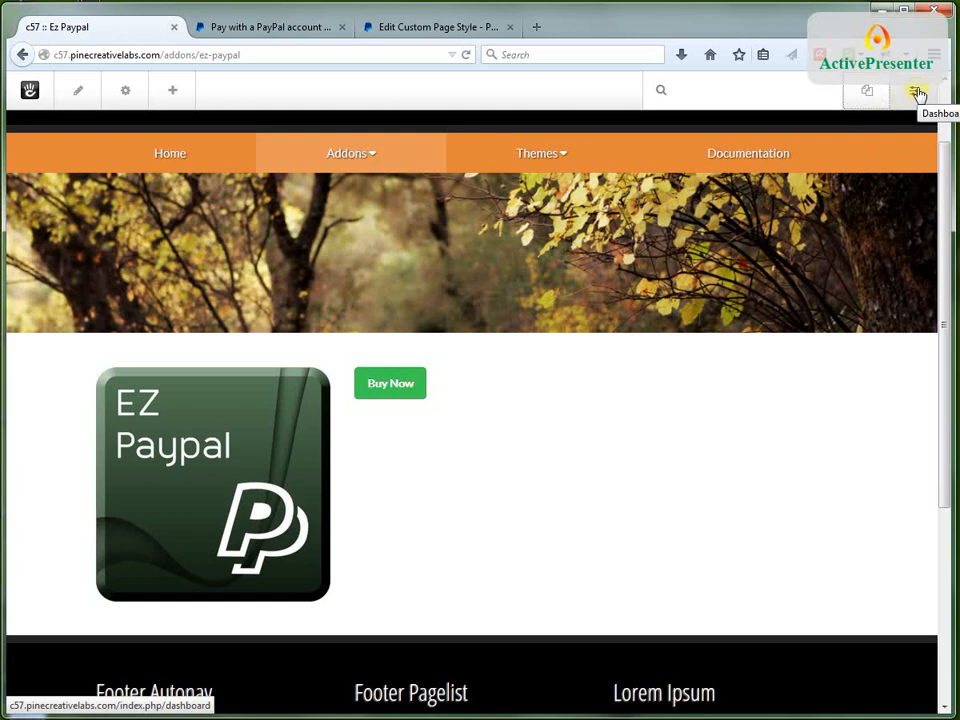
pyautogui.click(918, 93)
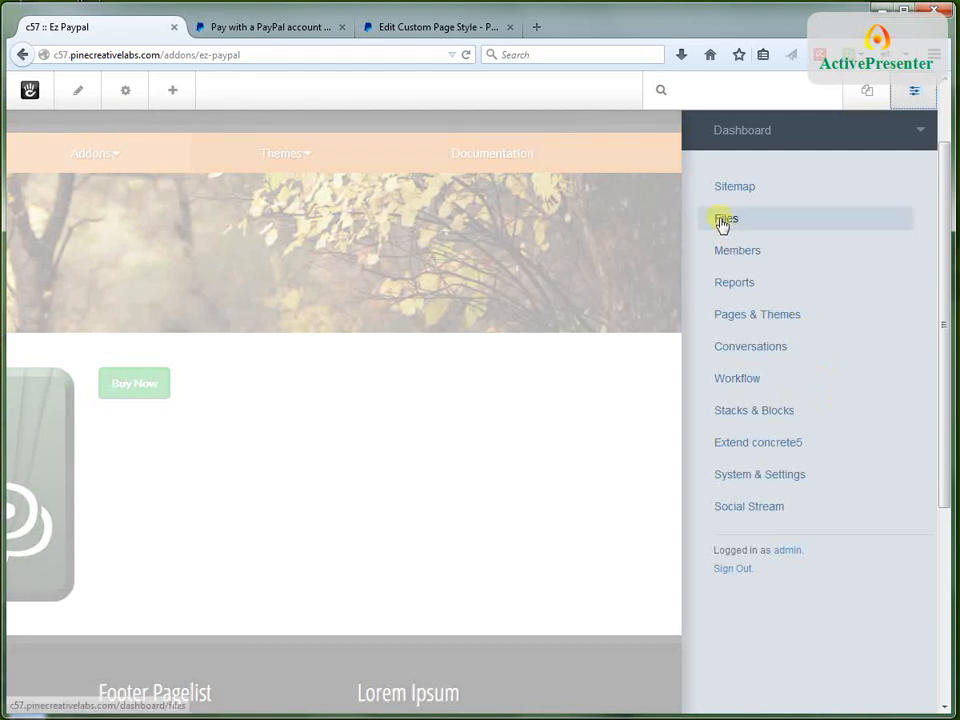
pyautogui.click(722, 222)
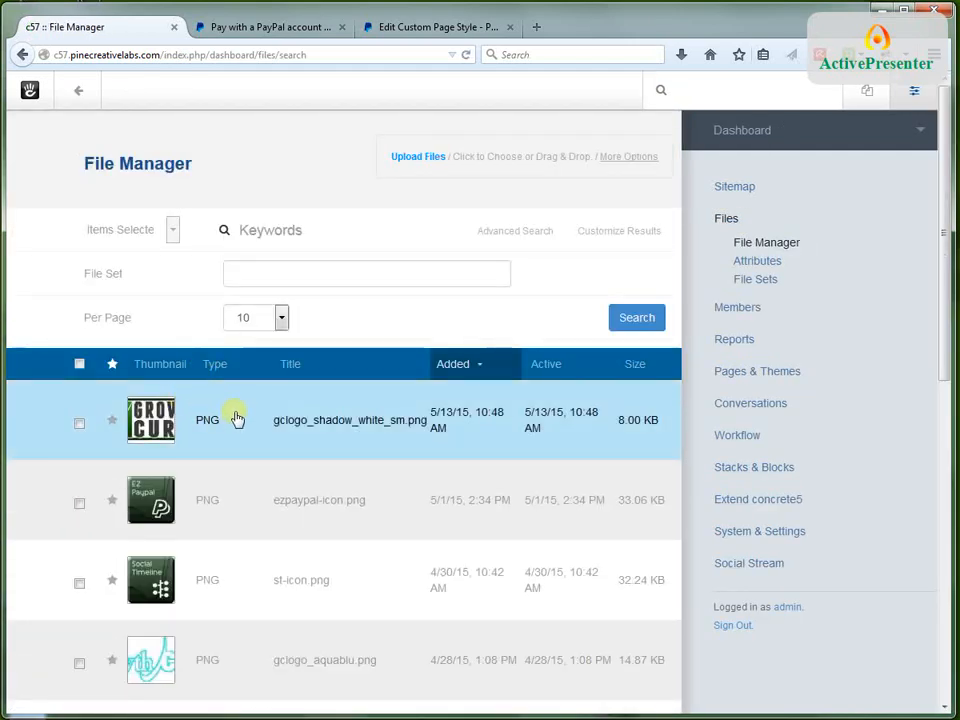
pyautogui.click(160, 411)
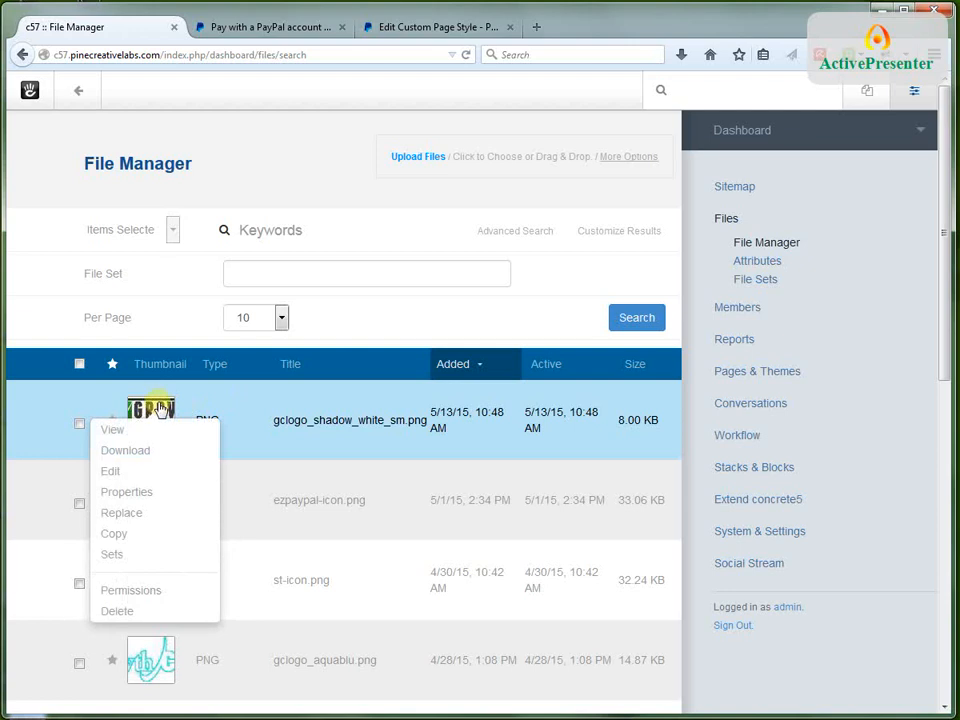
pyautogui.click(141, 496)
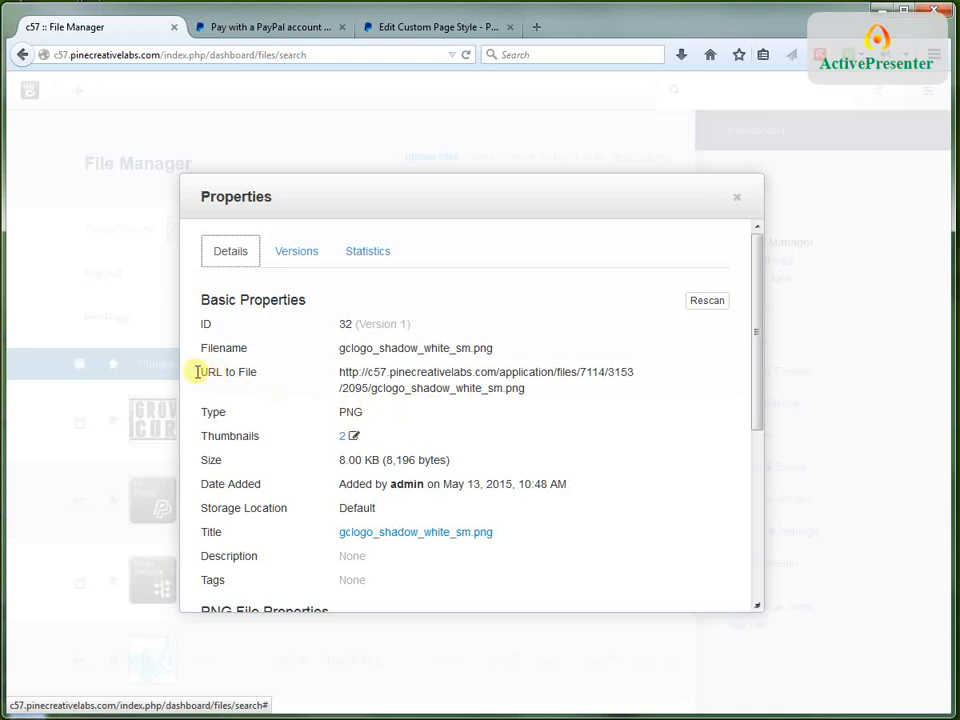
pyautogui.moveTo(531, 389); pyautogui.dragTo(338, 376)
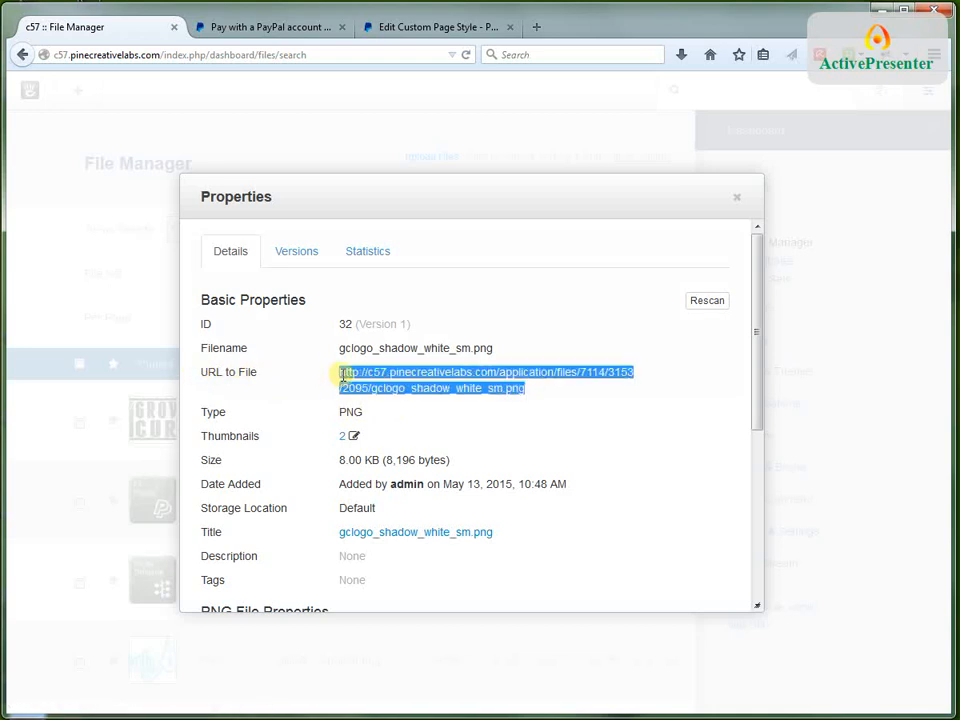
# Return to the PayPal custom page style, paste the copied file URL as the logo image URL, and review the remaining header and color settings
pyautogui.click(424, 26)
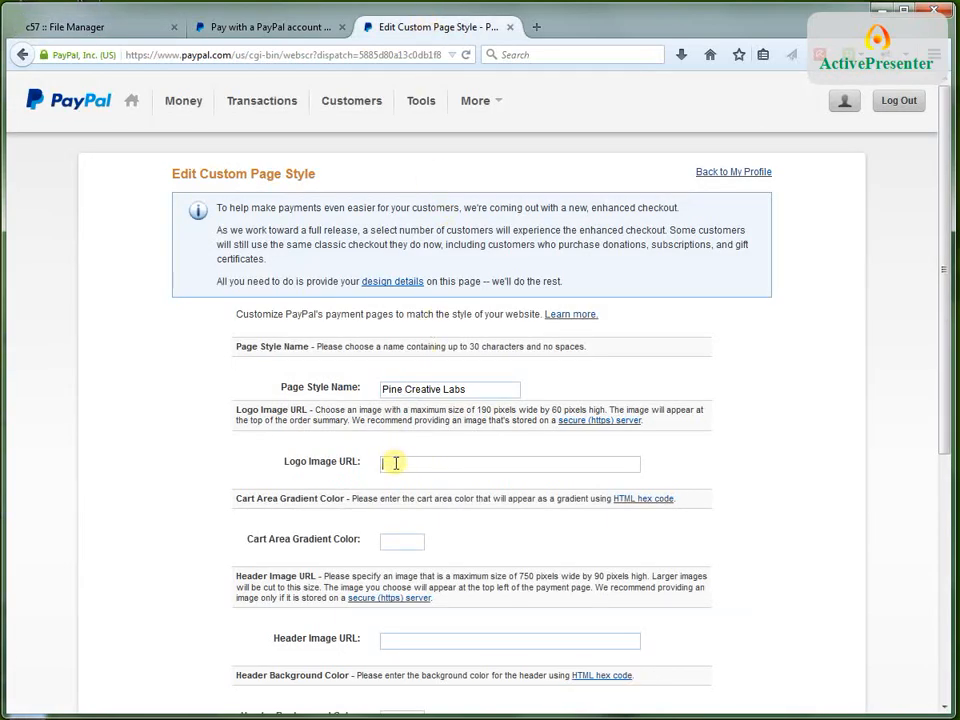
pyautogui.hotkey('ctrl', 'v')
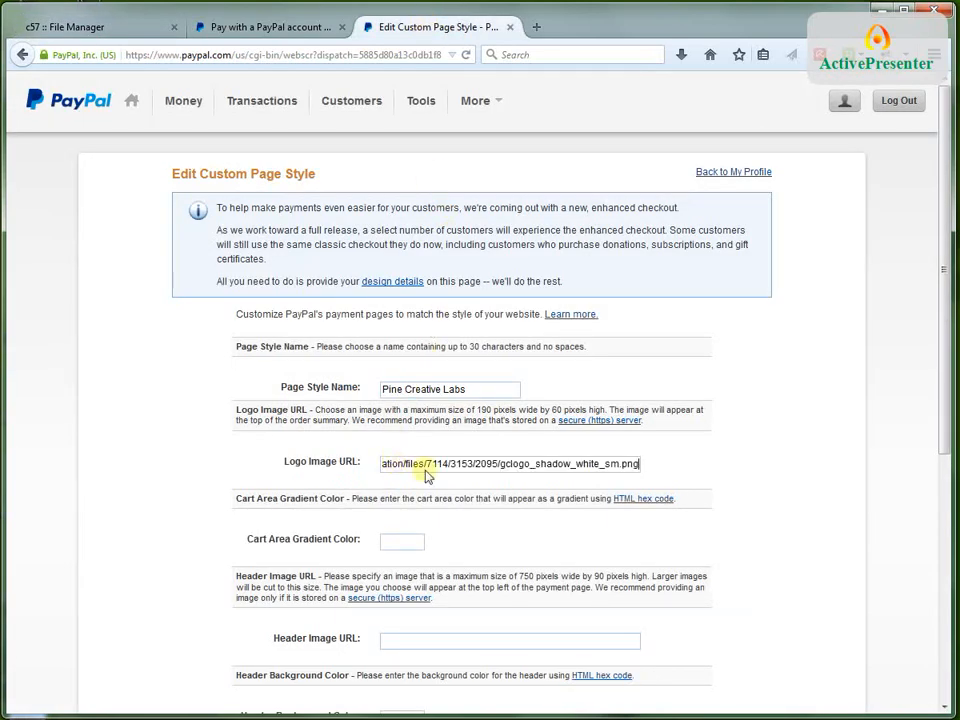
pyautogui.scroll(-1, 508, 501)
pyautogui.scroll(-3, 508, 501)
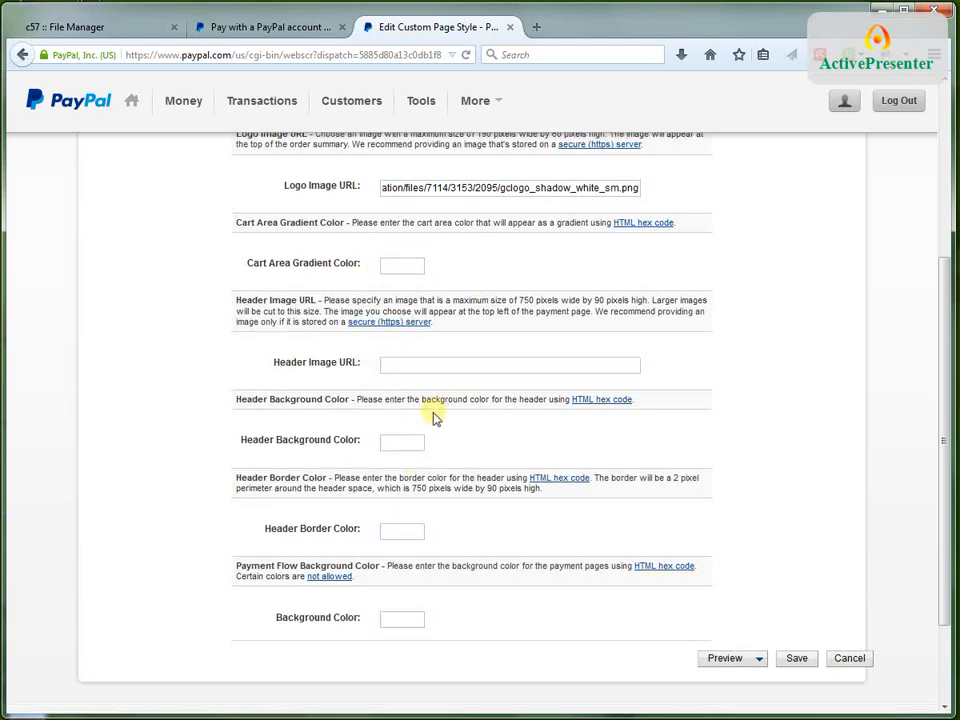
# Try to save the custom page style as it is, and again under the name "PCL Checkout"
pyautogui.scroll(-2, 435, 414)
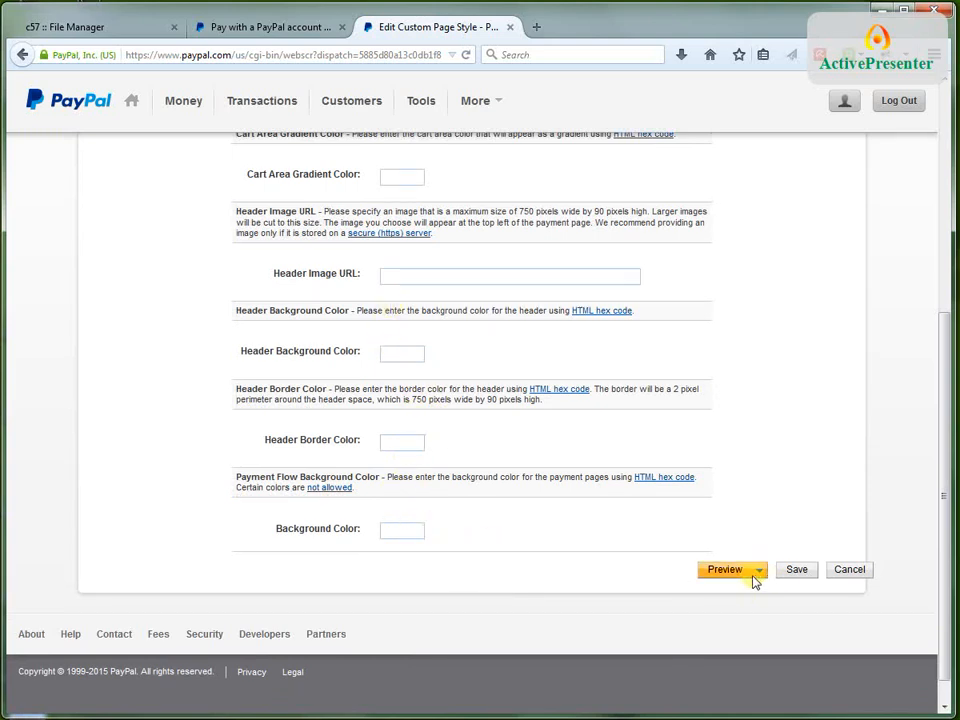
pyautogui.click(792, 569)
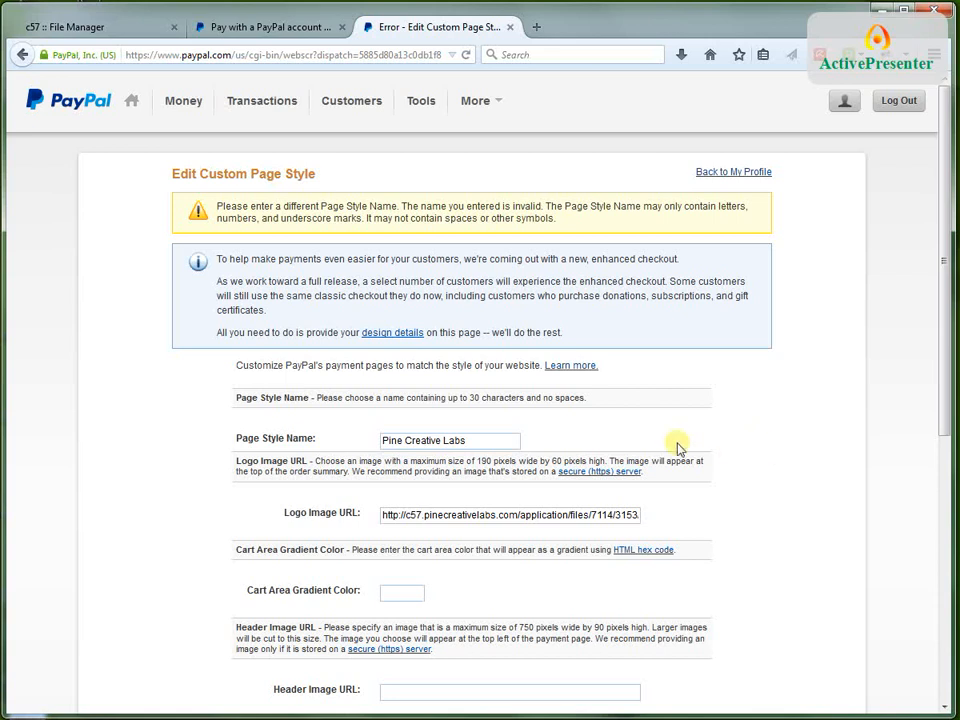
pyautogui.moveTo(506, 441); pyautogui.dragTo(403, 436)
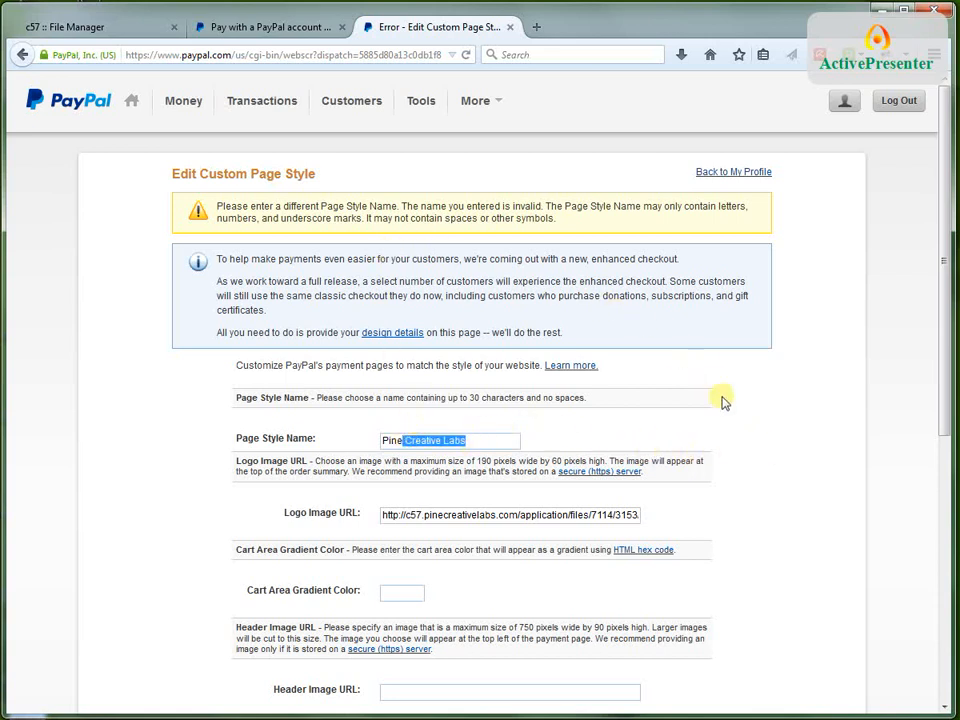
pyautogui.press('BackSpace')
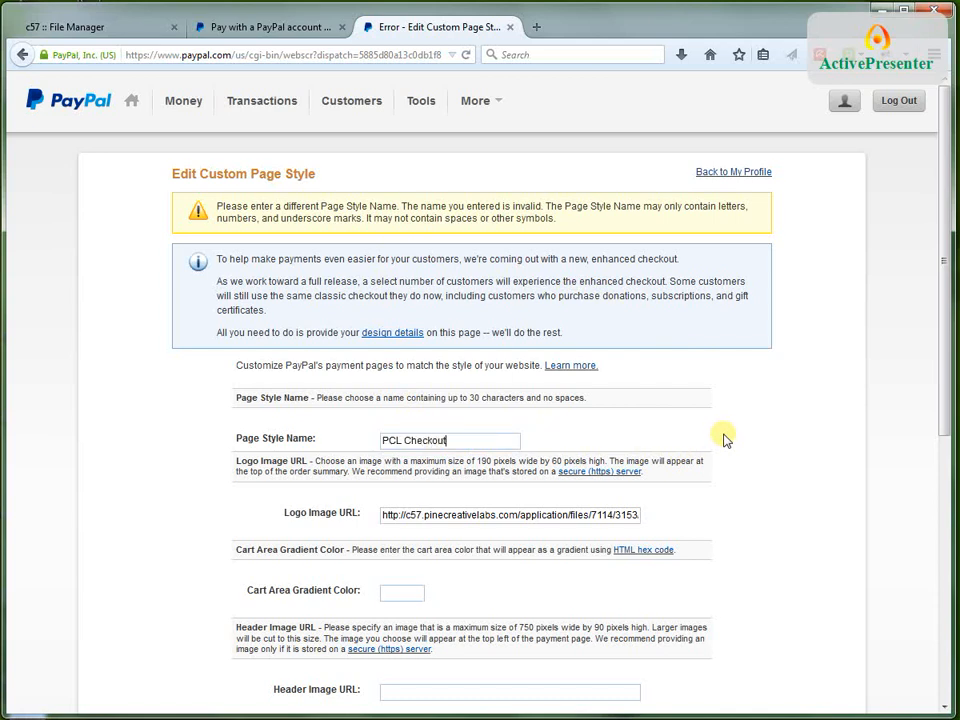
pyautogui.scroll(-8, 570, 443)
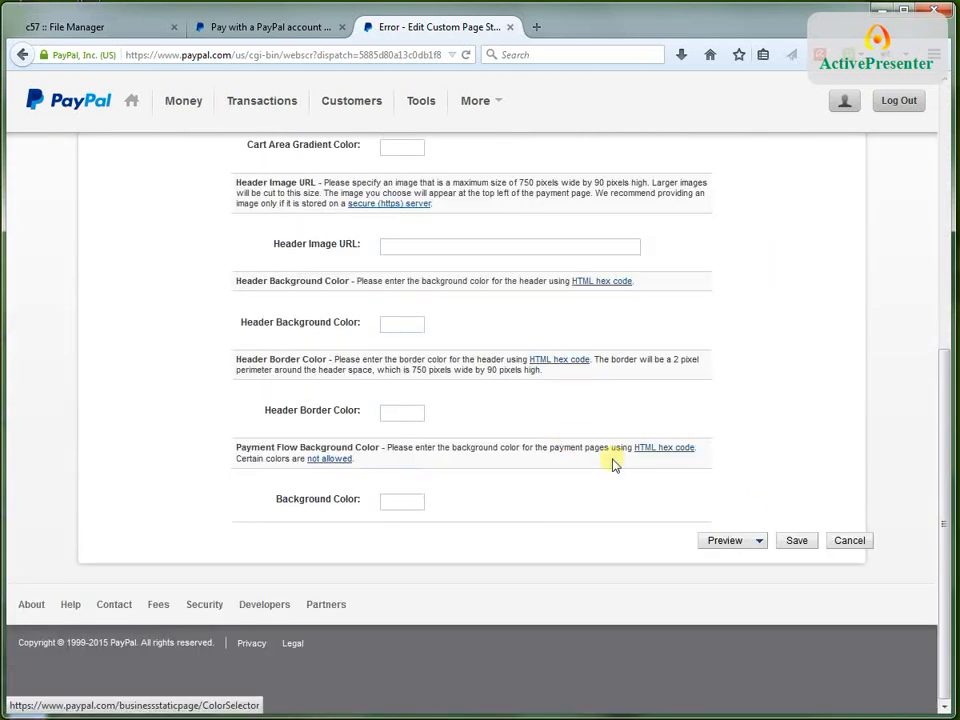
pyautogui.click(797, 542)
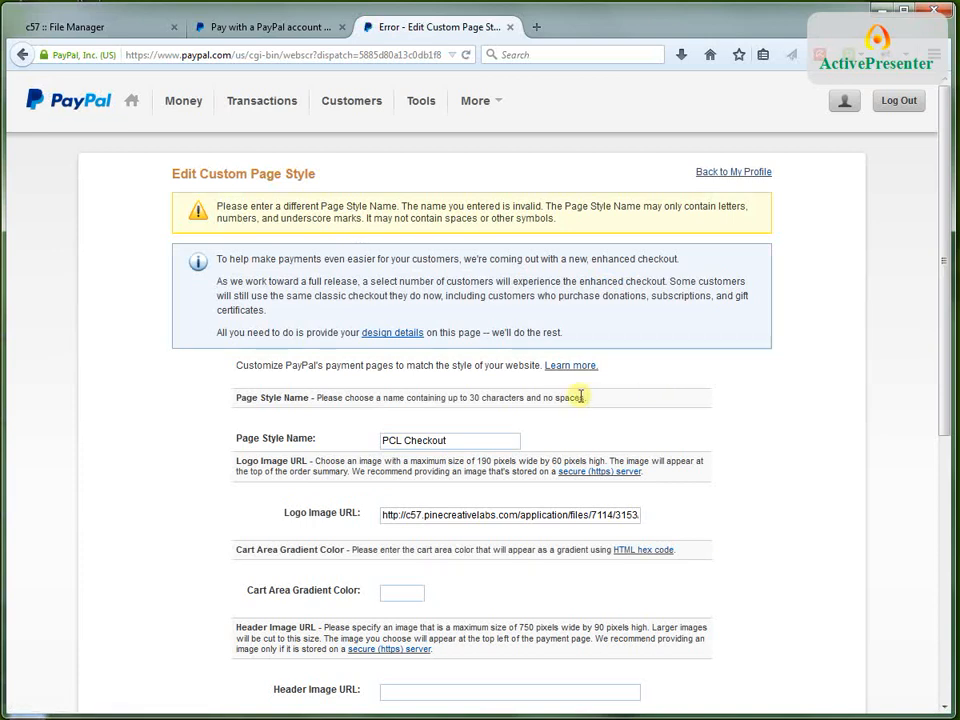
# Rename the custom page style as "PineCreativeLabs" without spaces and save it
pyautogui.moveTo(456, 439); pyautogui.dragTo(380, 436)
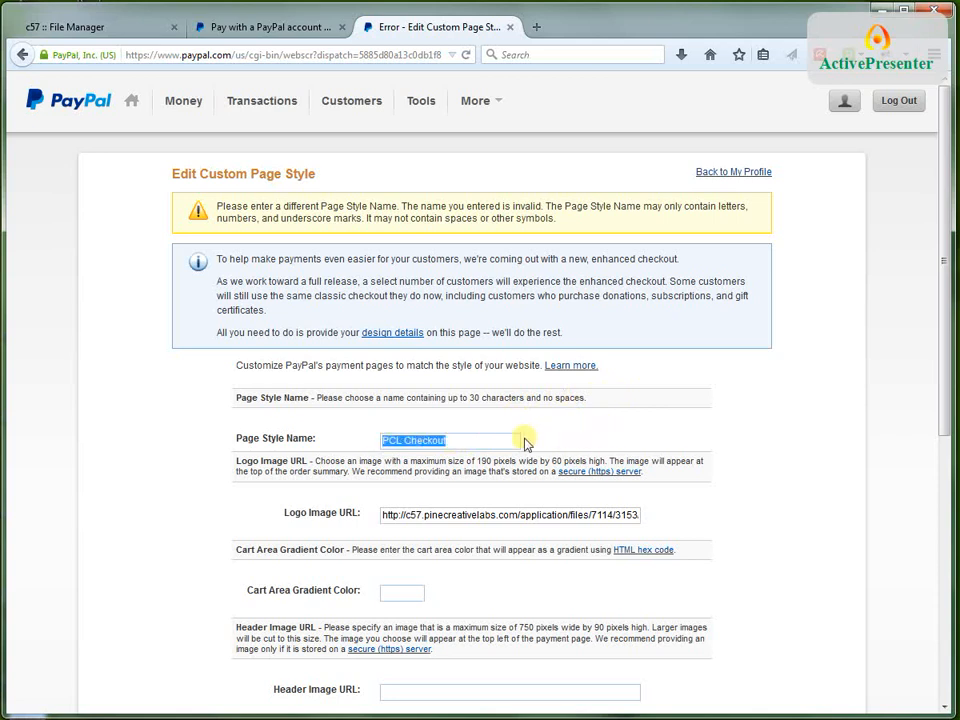
pyautogui.click(406, 441)
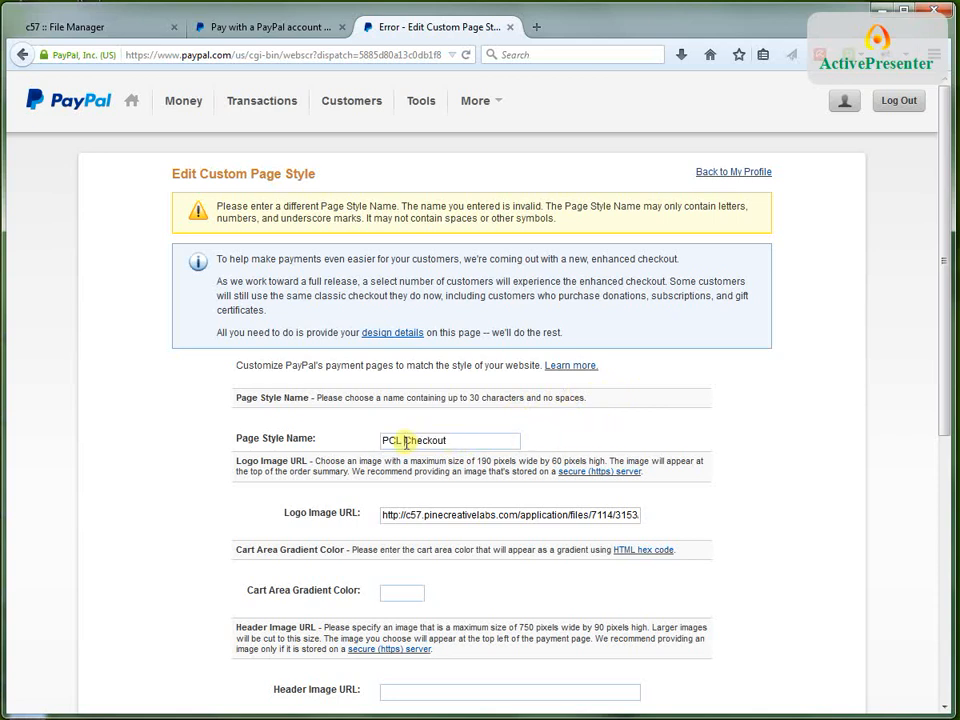
pyautogui.moveTo(514, 437); pyautogui.dragTo(384, 441)
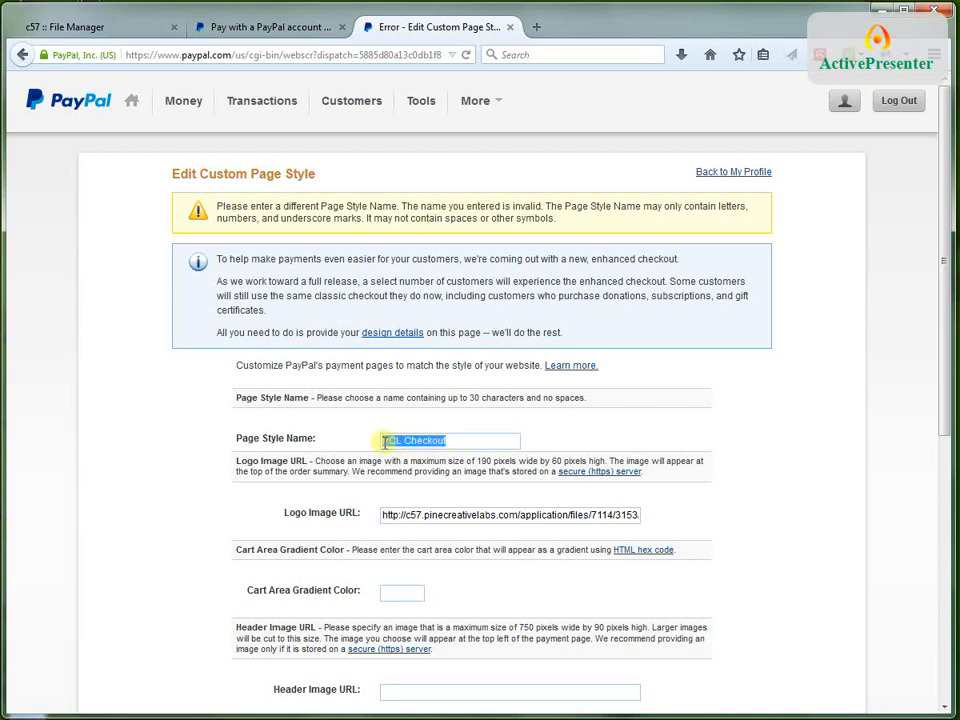
pyautogui.write('PineCreativeLabs')
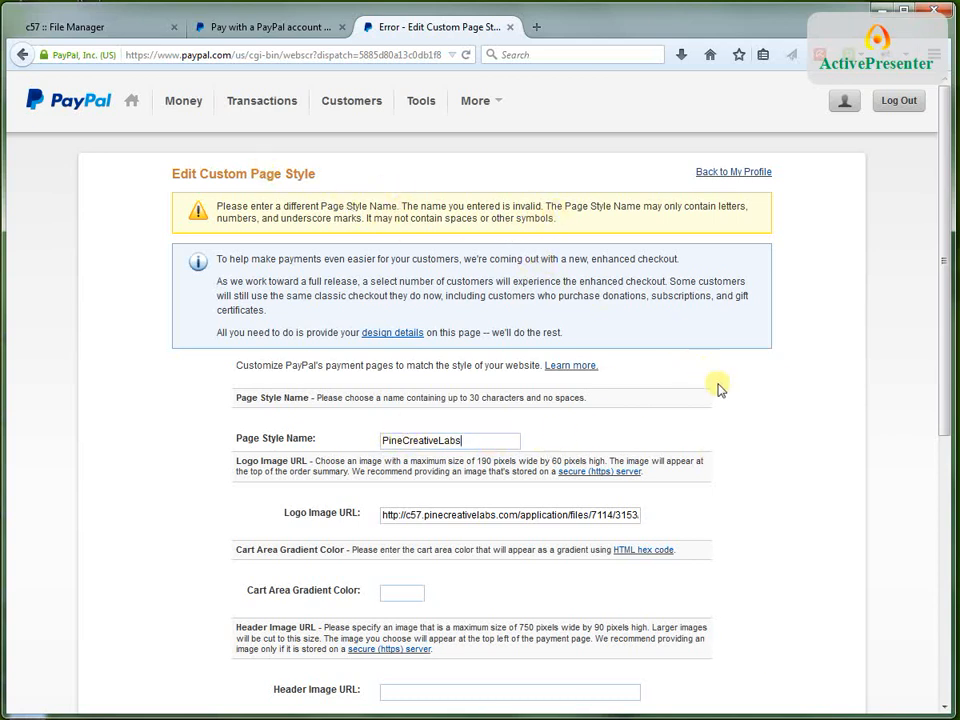
pyautogui.scroll(-3, 766, 441)
pyautogui.scroll(-2, 786, 442)
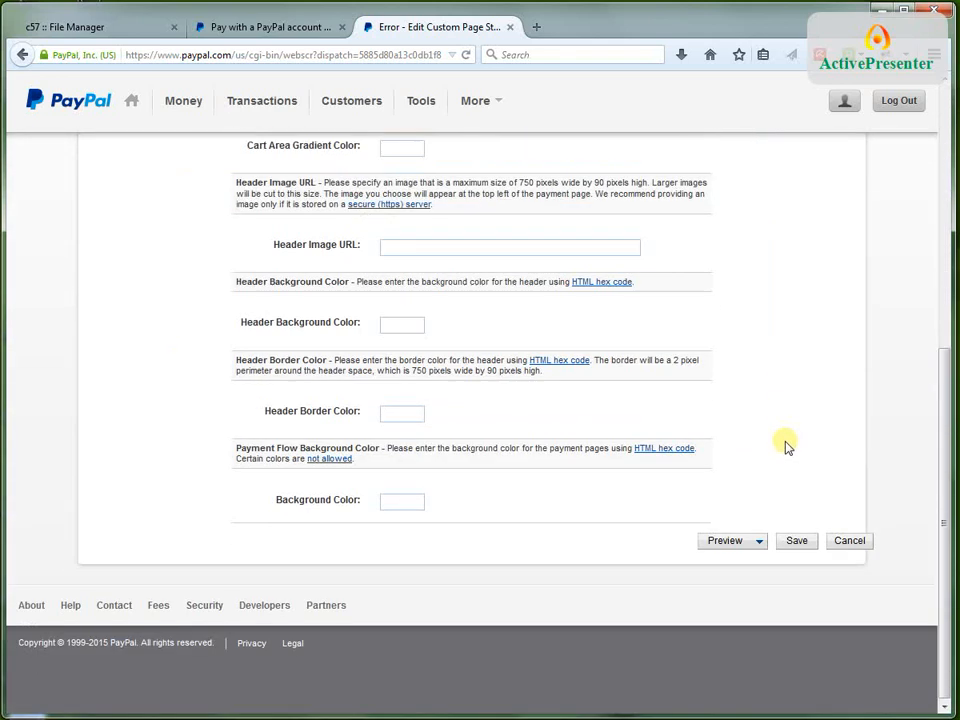
pyautogui.click(798, 541)
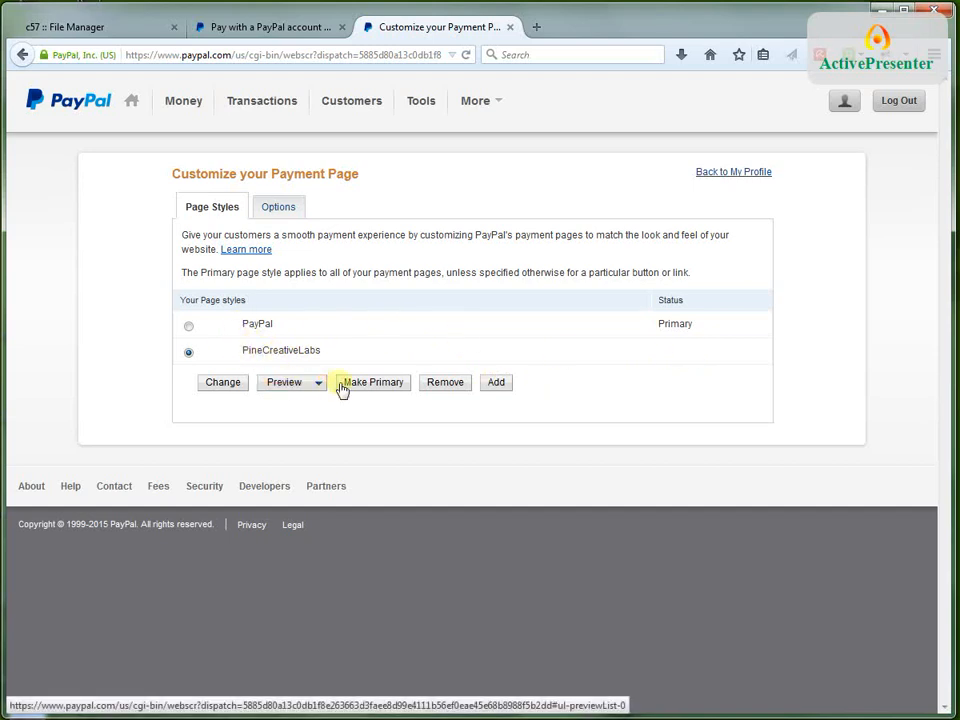
# Make PineCreativeLabs the primary payment page style and confirm the change
pyautogui.click(189, 353)
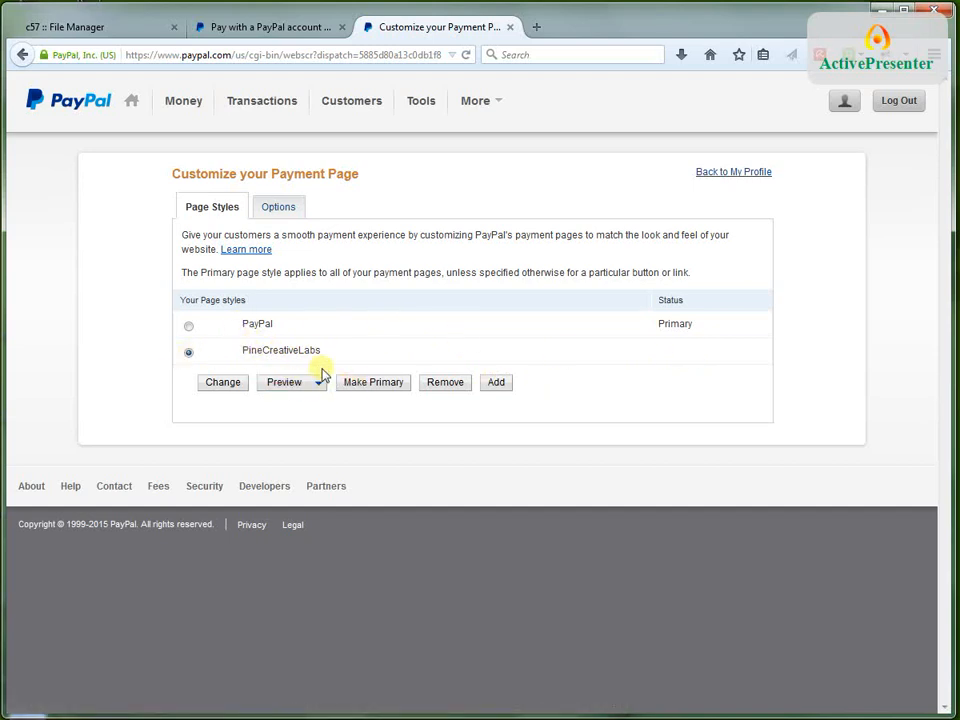
pyautogui.click(370, 384)
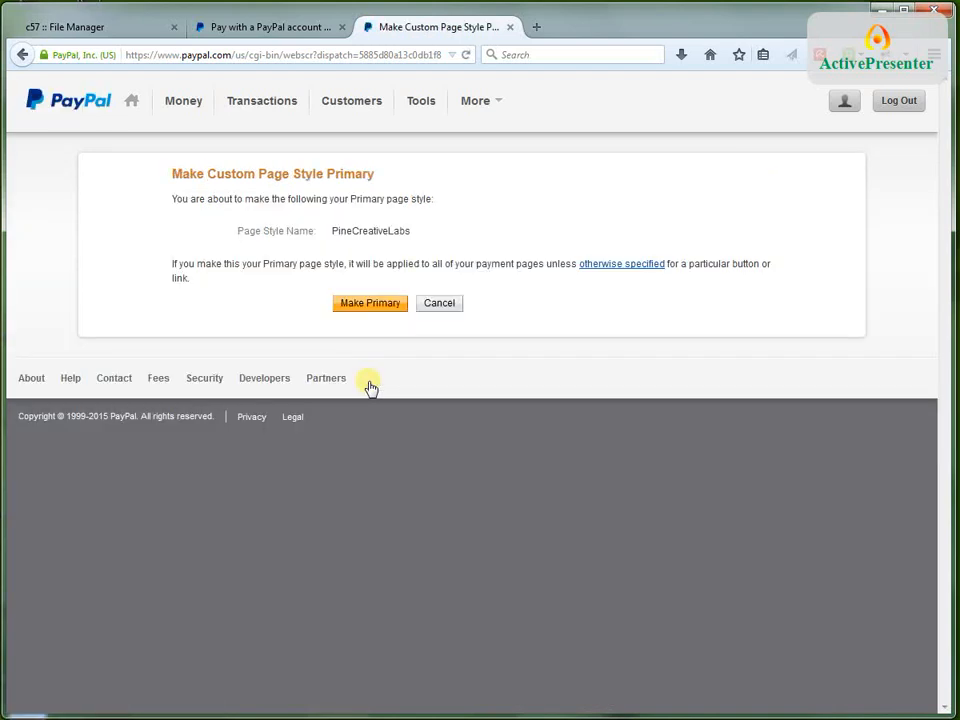
pyautogui.click(375, 307)
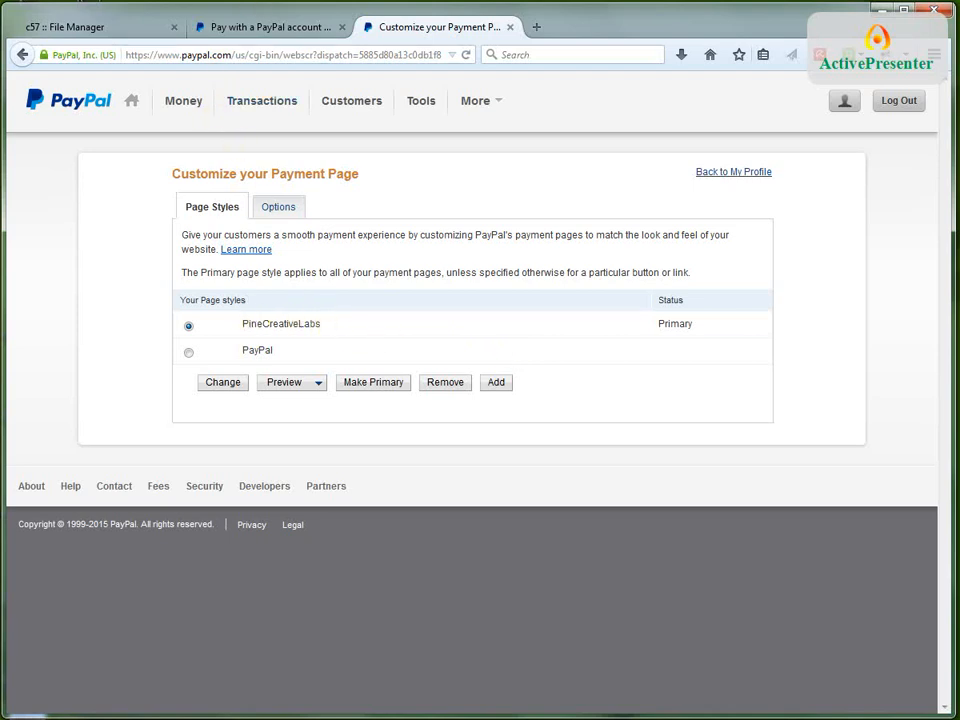
# Close the old PayPal checkout page, switch to the concrete5 site, close the file properties, and return to the Ez Paypal page
pyautogui.click(283, 33)
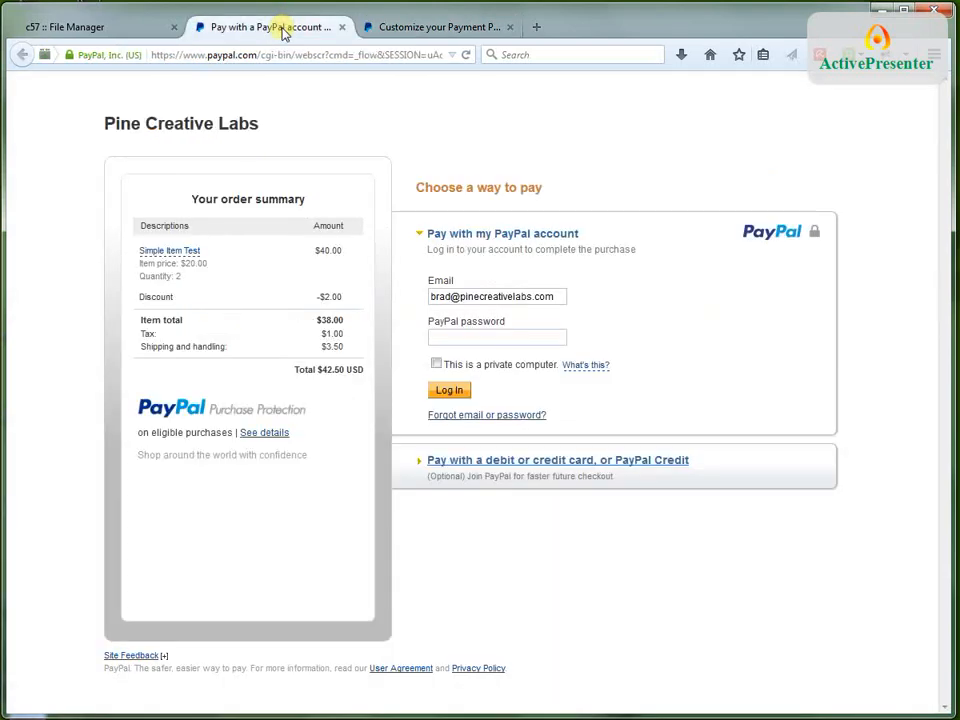
pyautogui.click(342, 28)
pyautogui.click(135, 27)
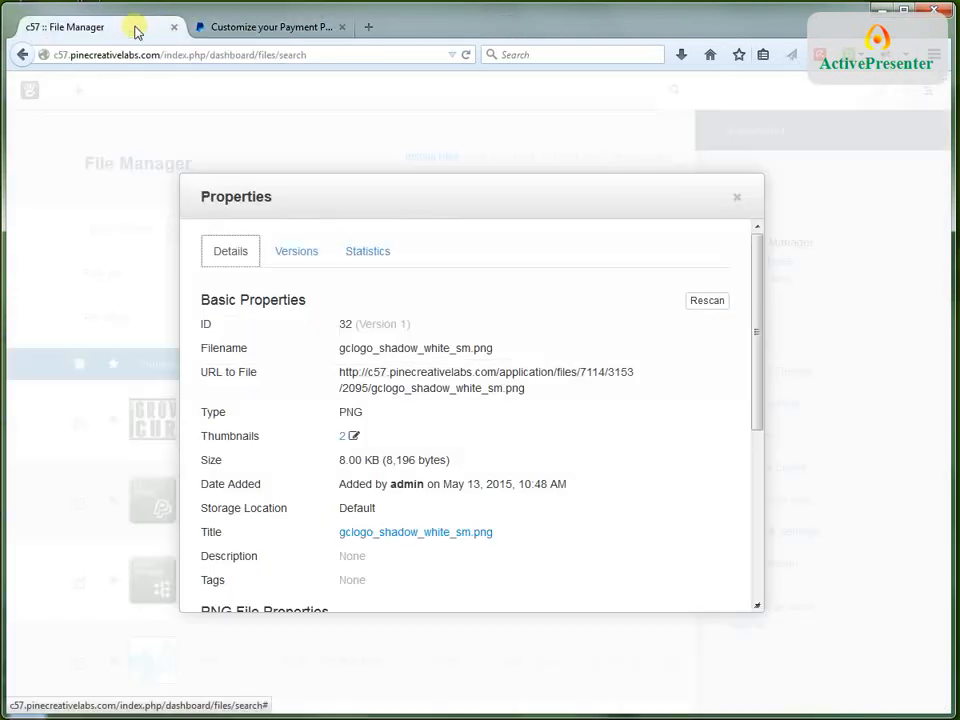
pyautogui.click(736, 200)
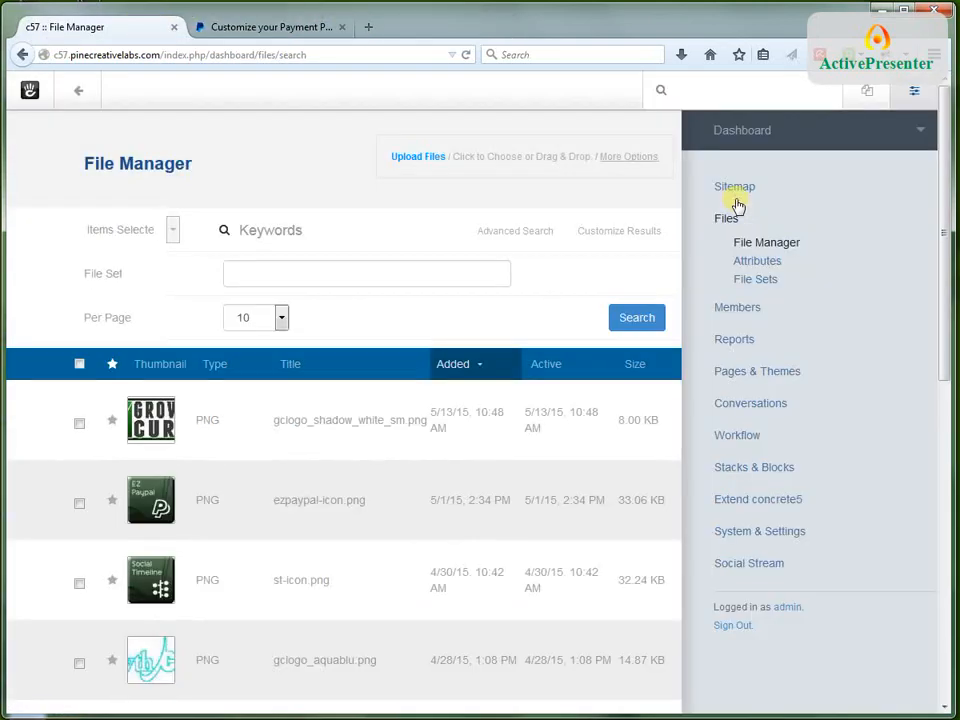
pyautogui.click(74, 90)
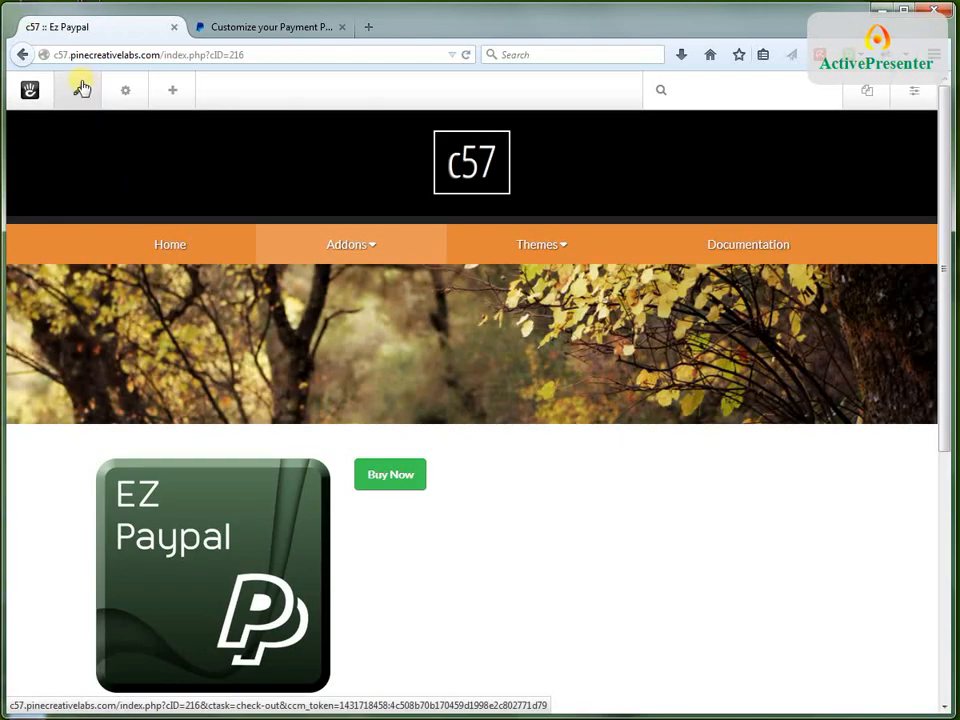
# Set the EZ Paypal block's checkout page style to Primary, save the block, and publish the page changes
pyautogui.click(80, 92)
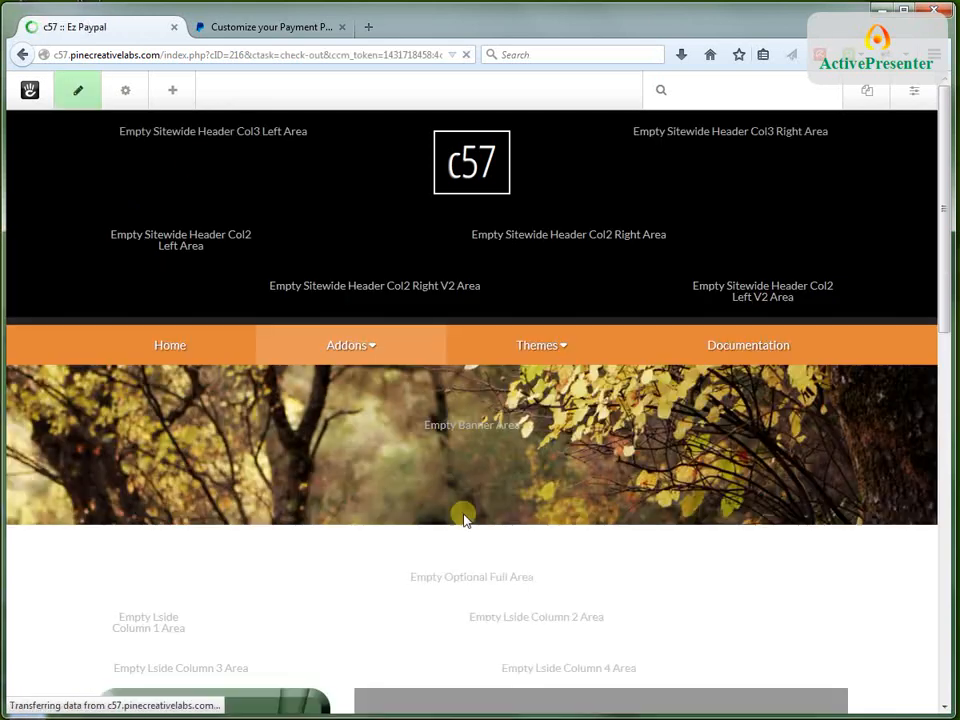
pyautogui.scroll(-3, 510, 534)
pyautogui.click(495, 500)
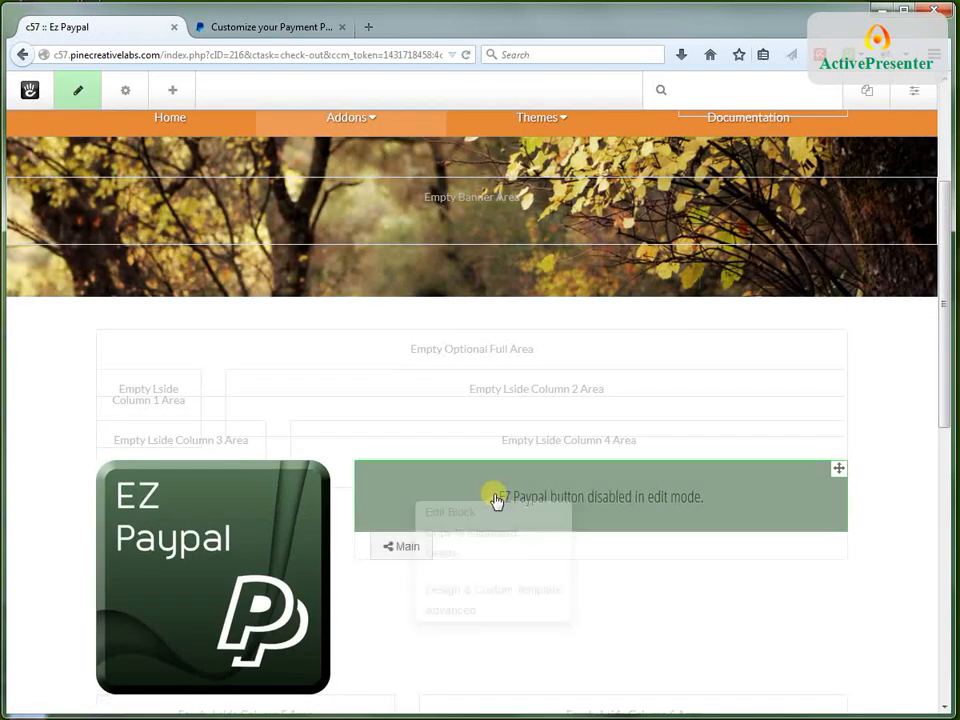
pyautogui.click(452, 512)
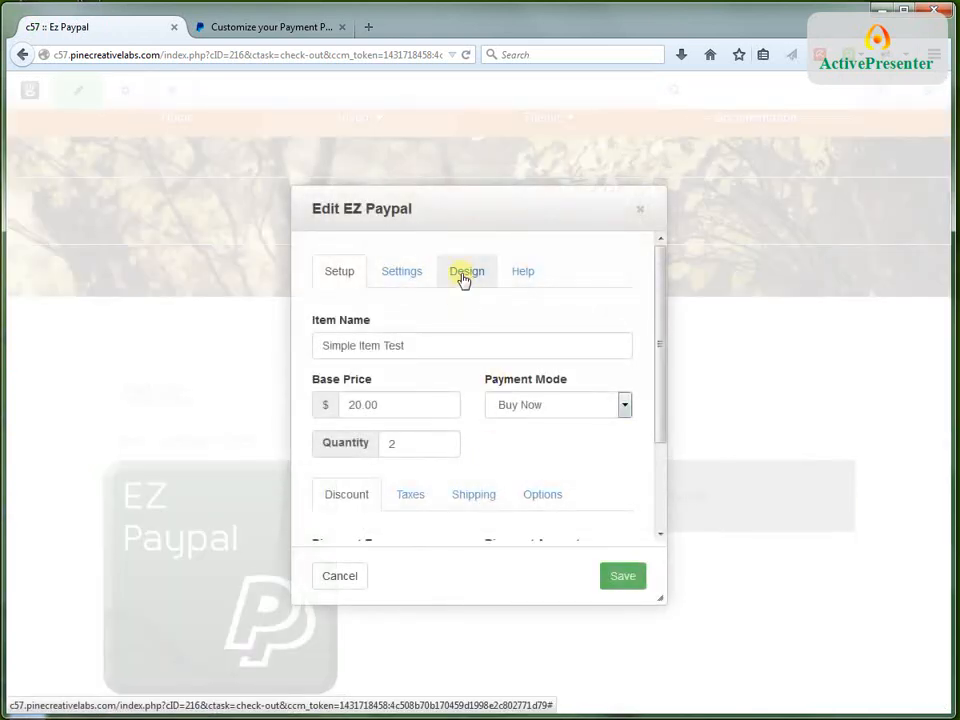
pyautogui.click(463, 278)
pyautogui.click(457, 404)
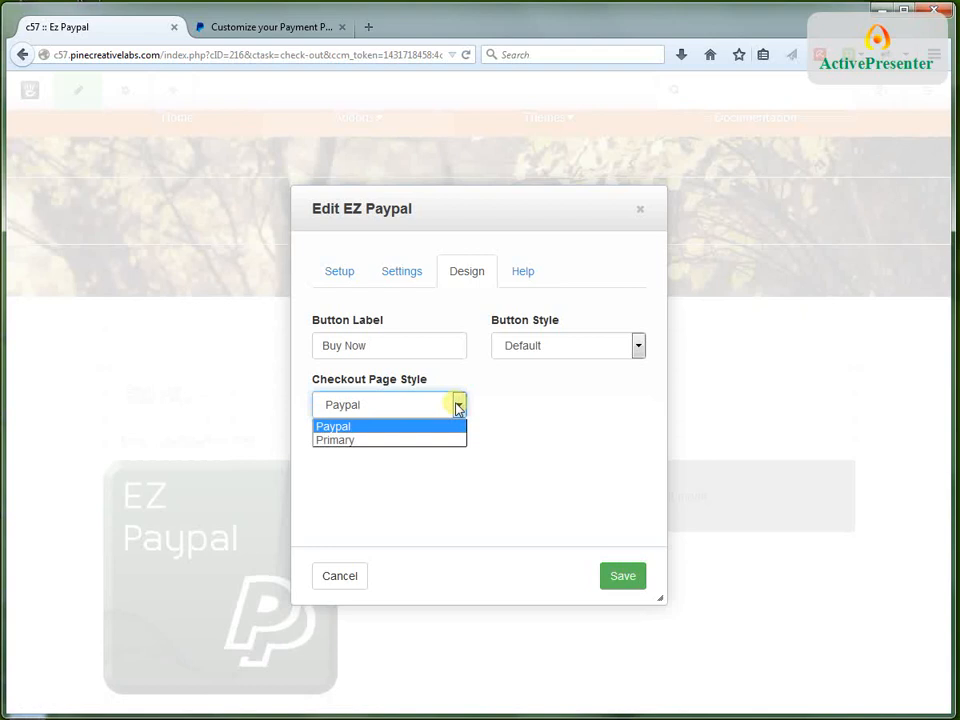
pyautogui.click(340, 440)
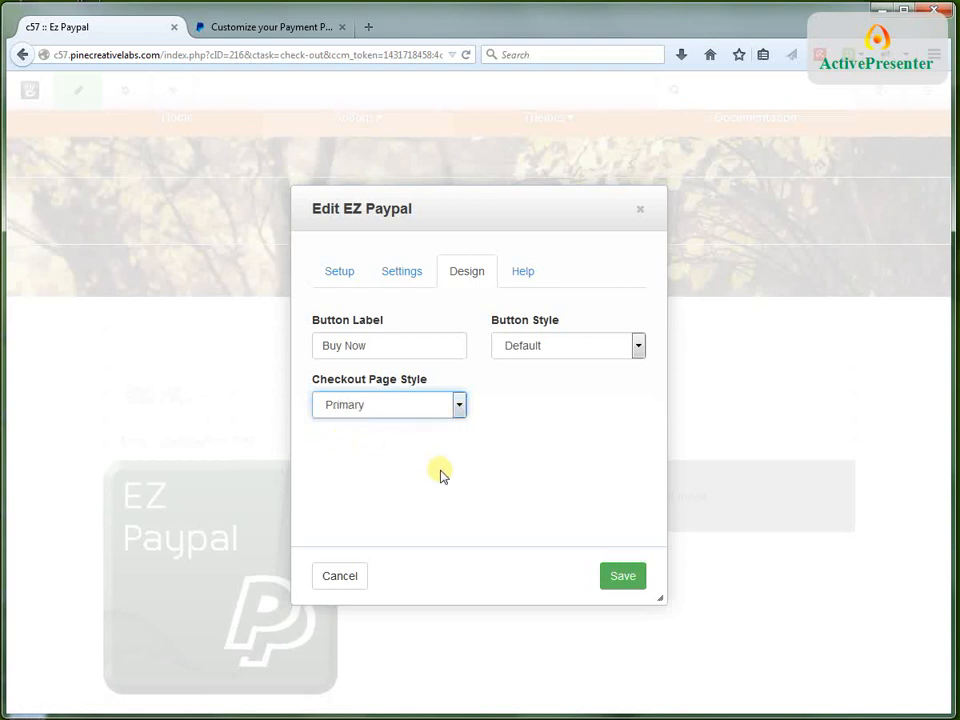
pyautogui.click(621, 578)
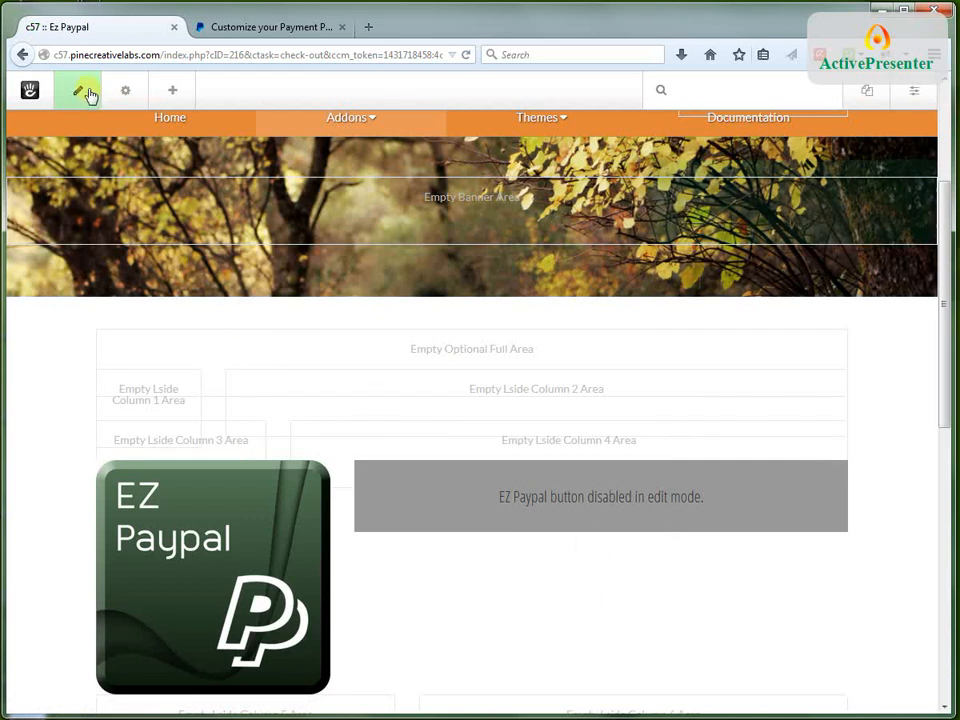
pyautogui.click(84, 92)
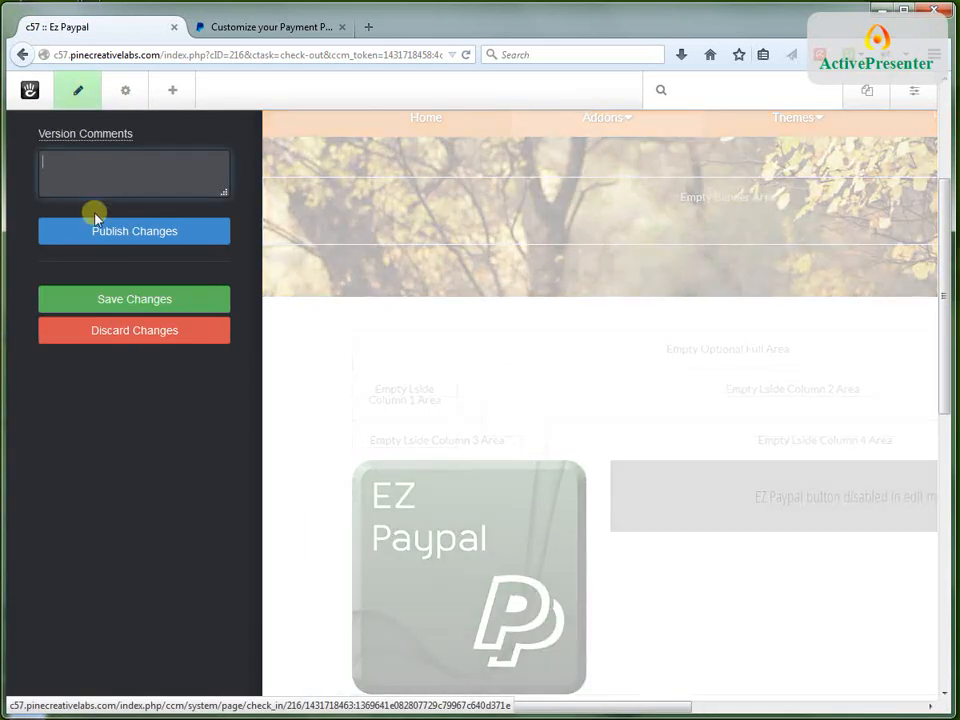
pyautogui.click(103, 236)
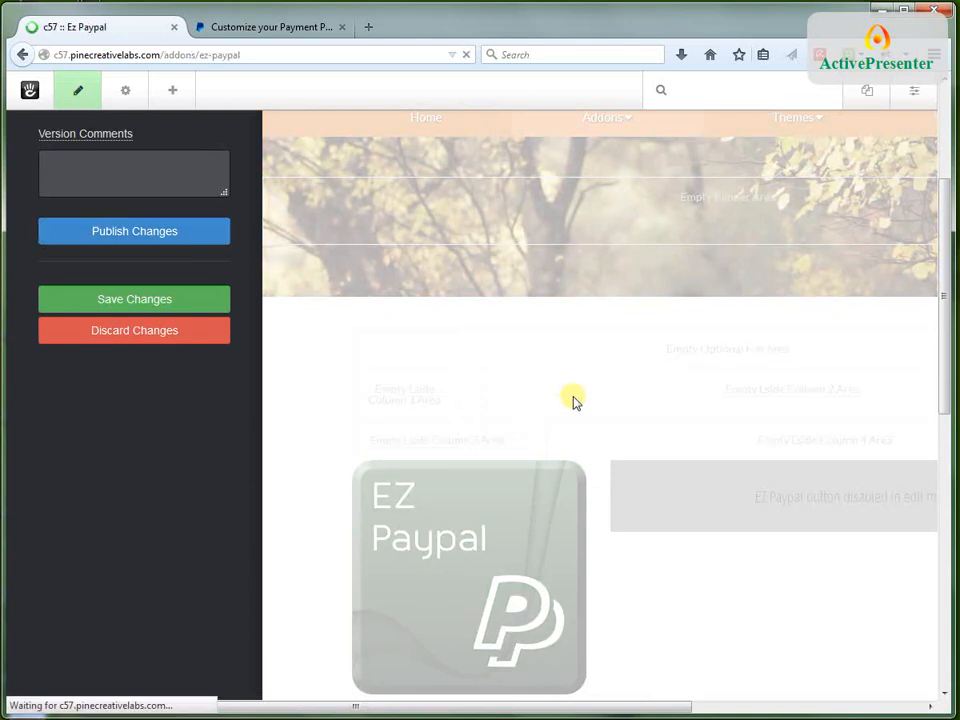
# Test the published Buy Now button, check the logo on the PayPal checkout page, and close the checkout
pyautogui.scroll(-2, 573, 403)
pyautogui.scroll(-3, 500, 360)
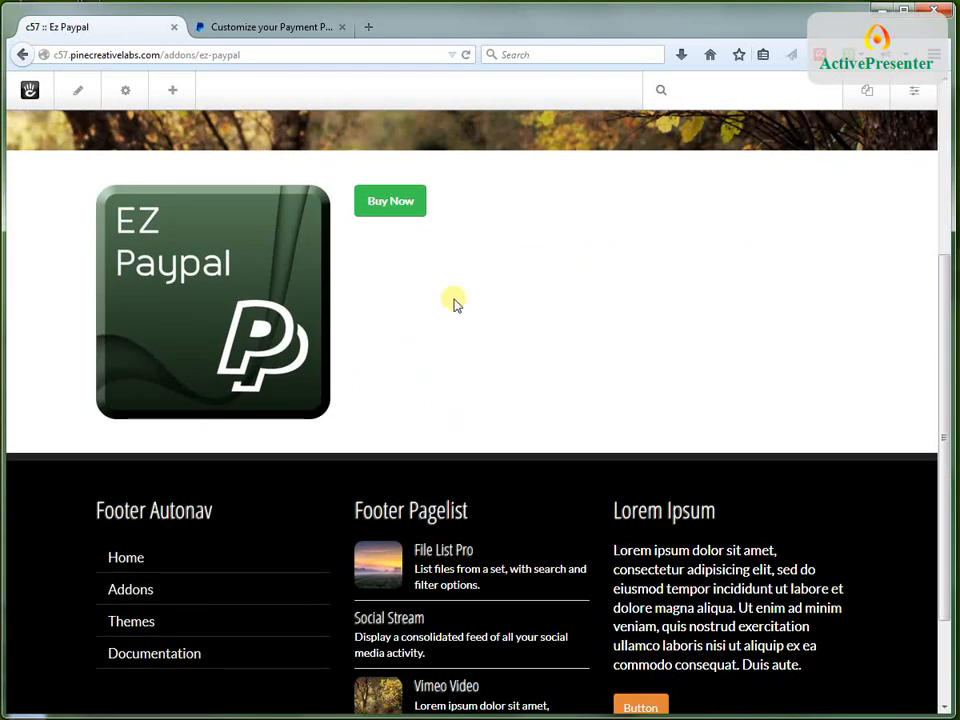
pyautogui.scroll(3, 454, 304)
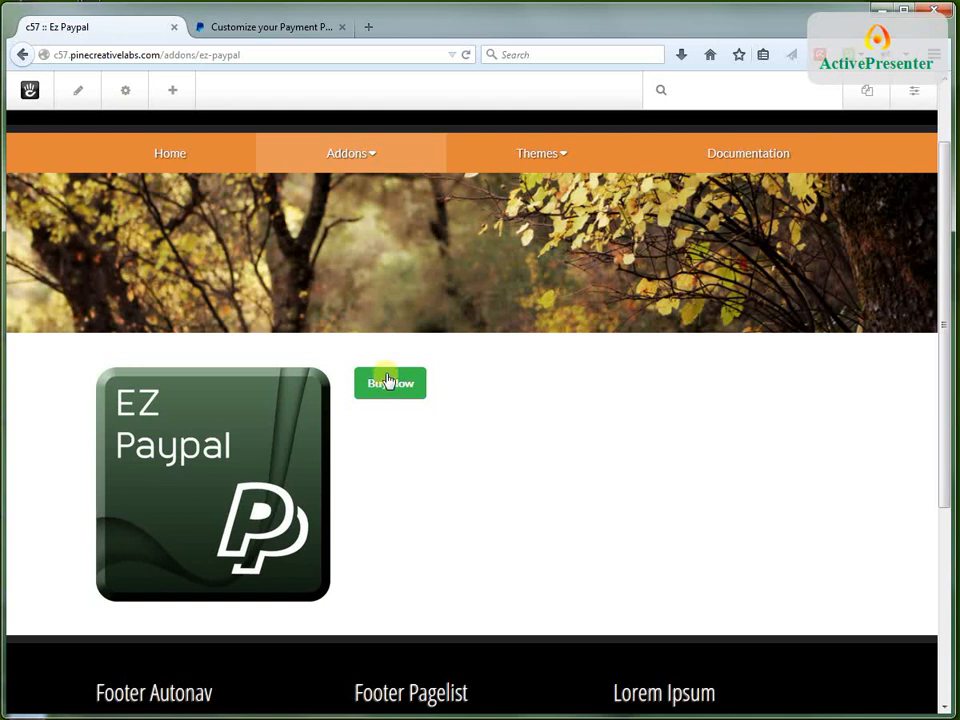
pyautogui.click(388, 384)
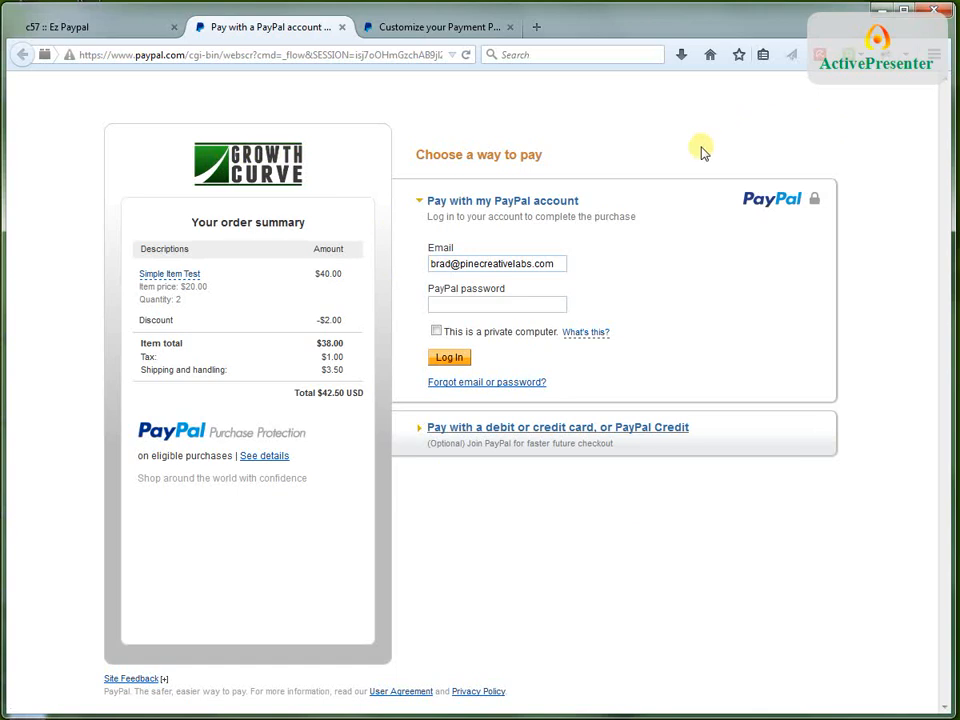
pyautogui.click(342, 28)
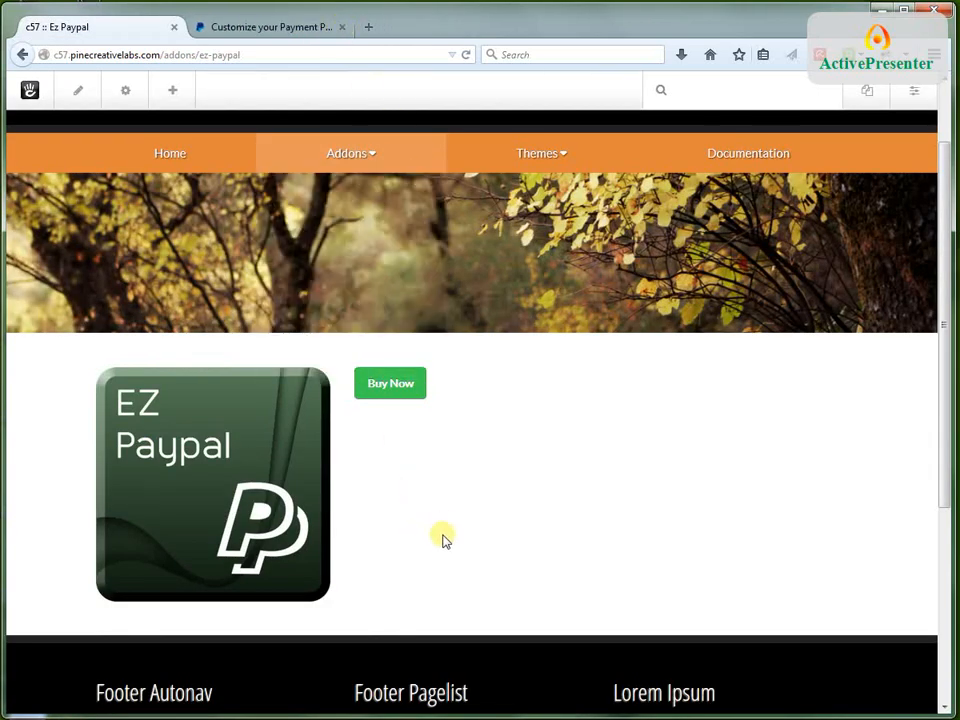